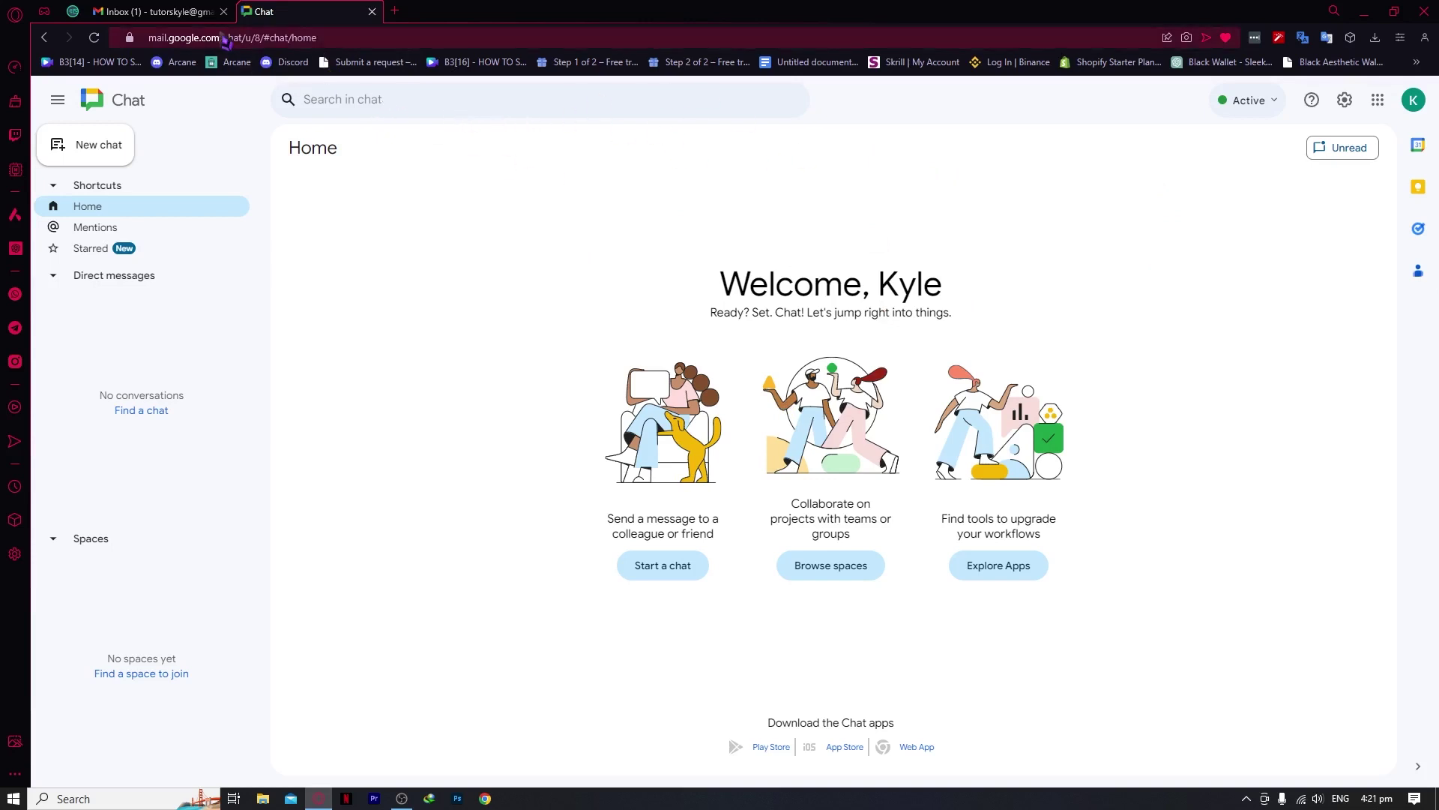
Switch from the Google Chat tab to the Gmail inbox tab.
{"action": "left_click", "coordinate": [178, 12]}
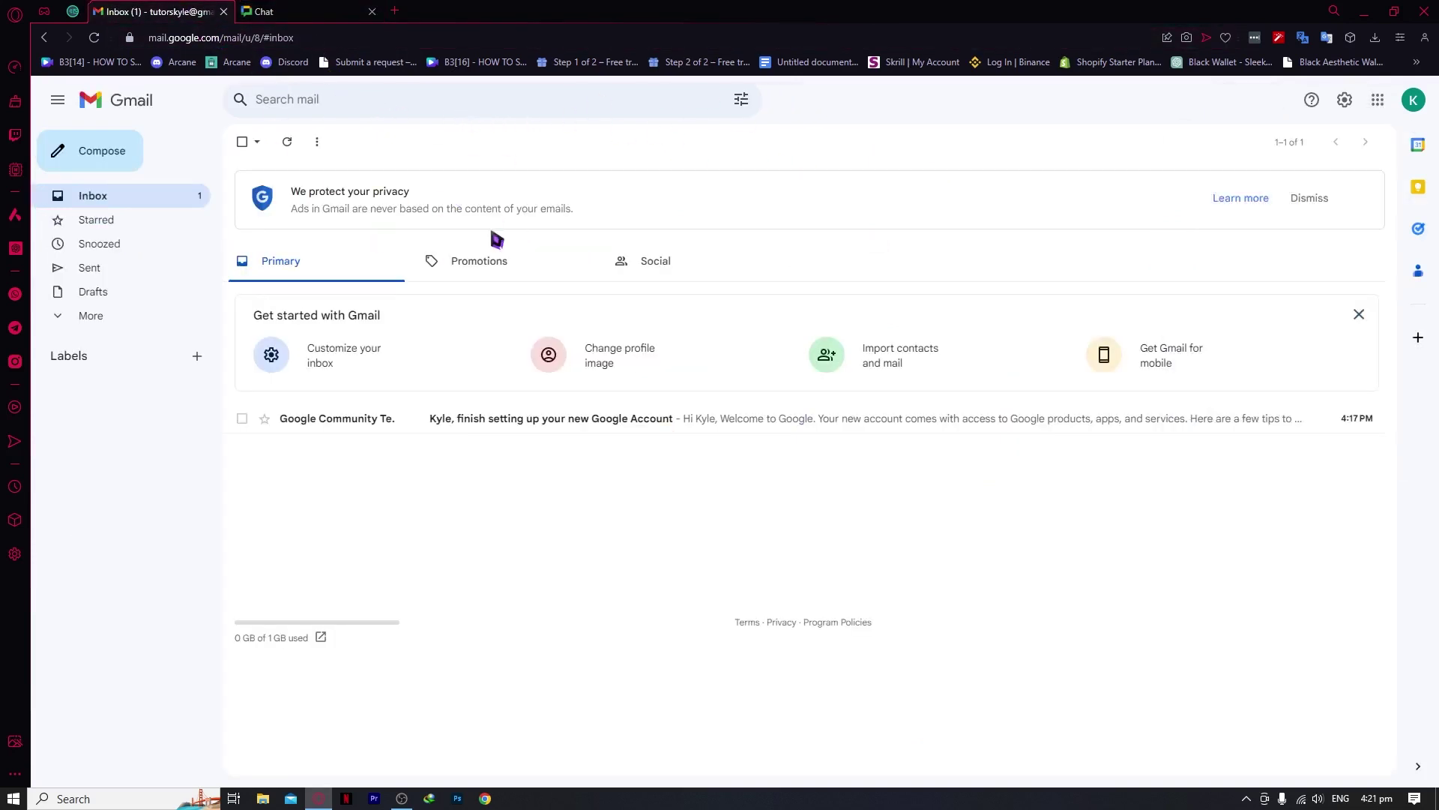
Launch Google Chat from the Gmail apps grid in a new tab.
{"action": "left_click", "coordinate": [1380, 104]}
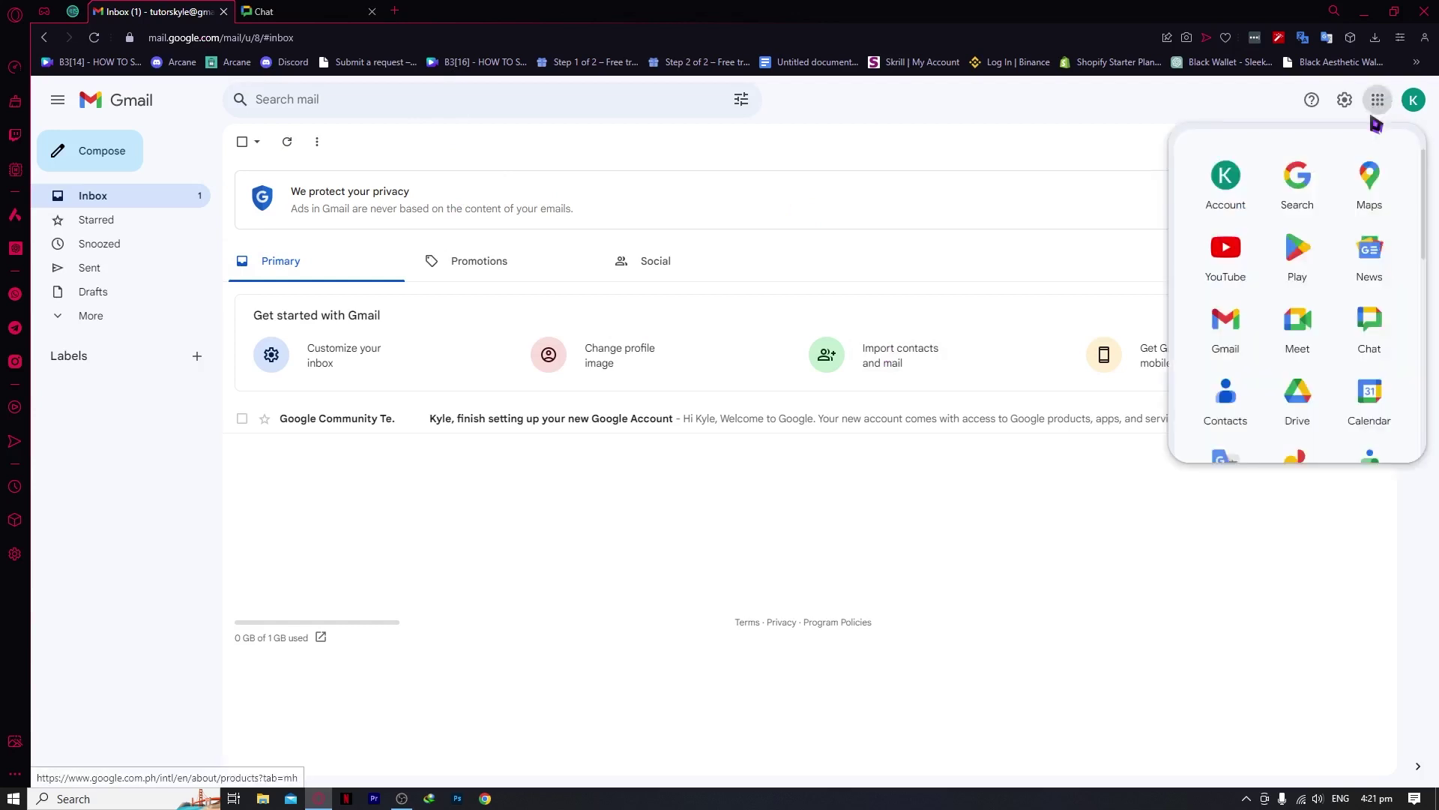
{"action": "left_click", "coordinate": [1386, 327]}
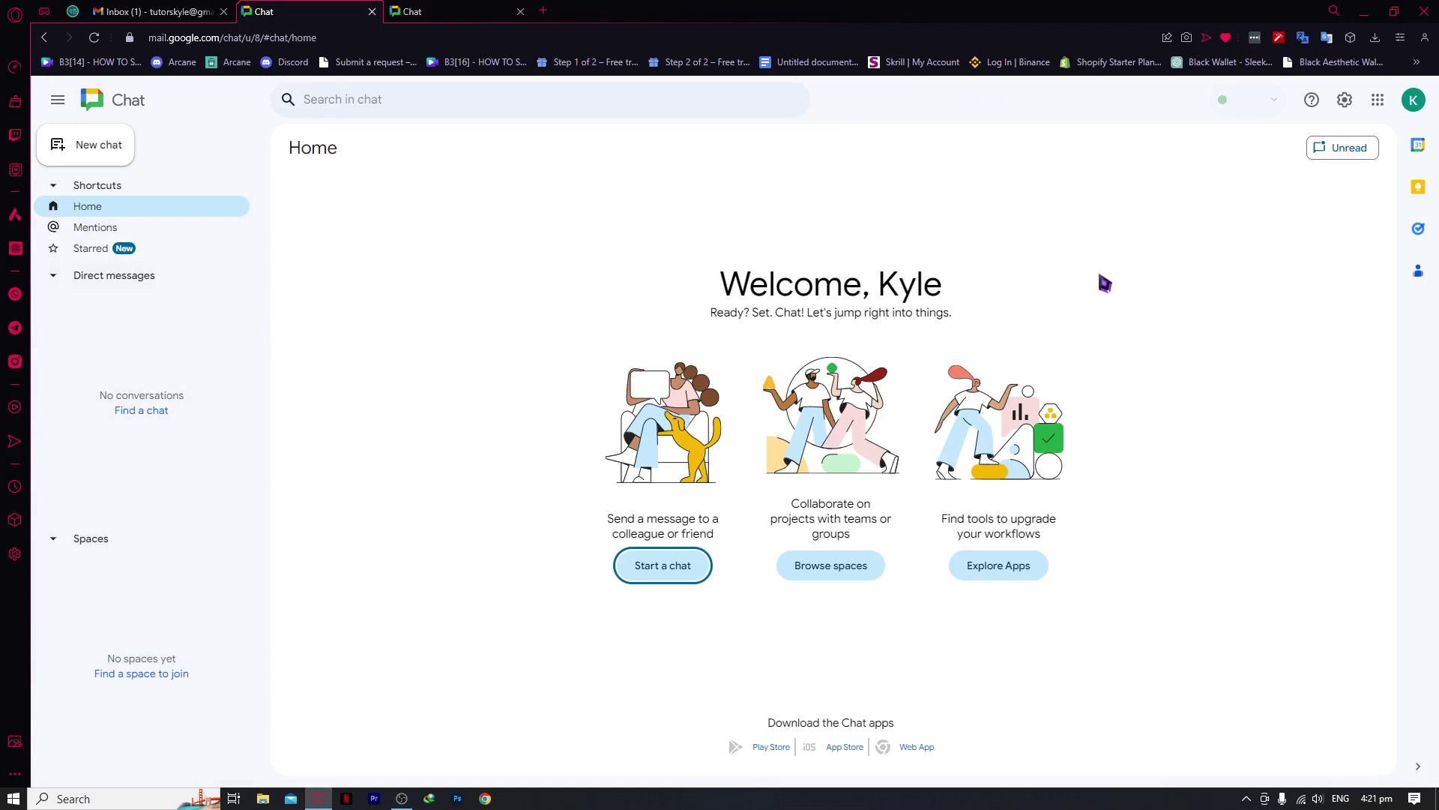
{"action": "left_click", "coordinate": [93, 151]}
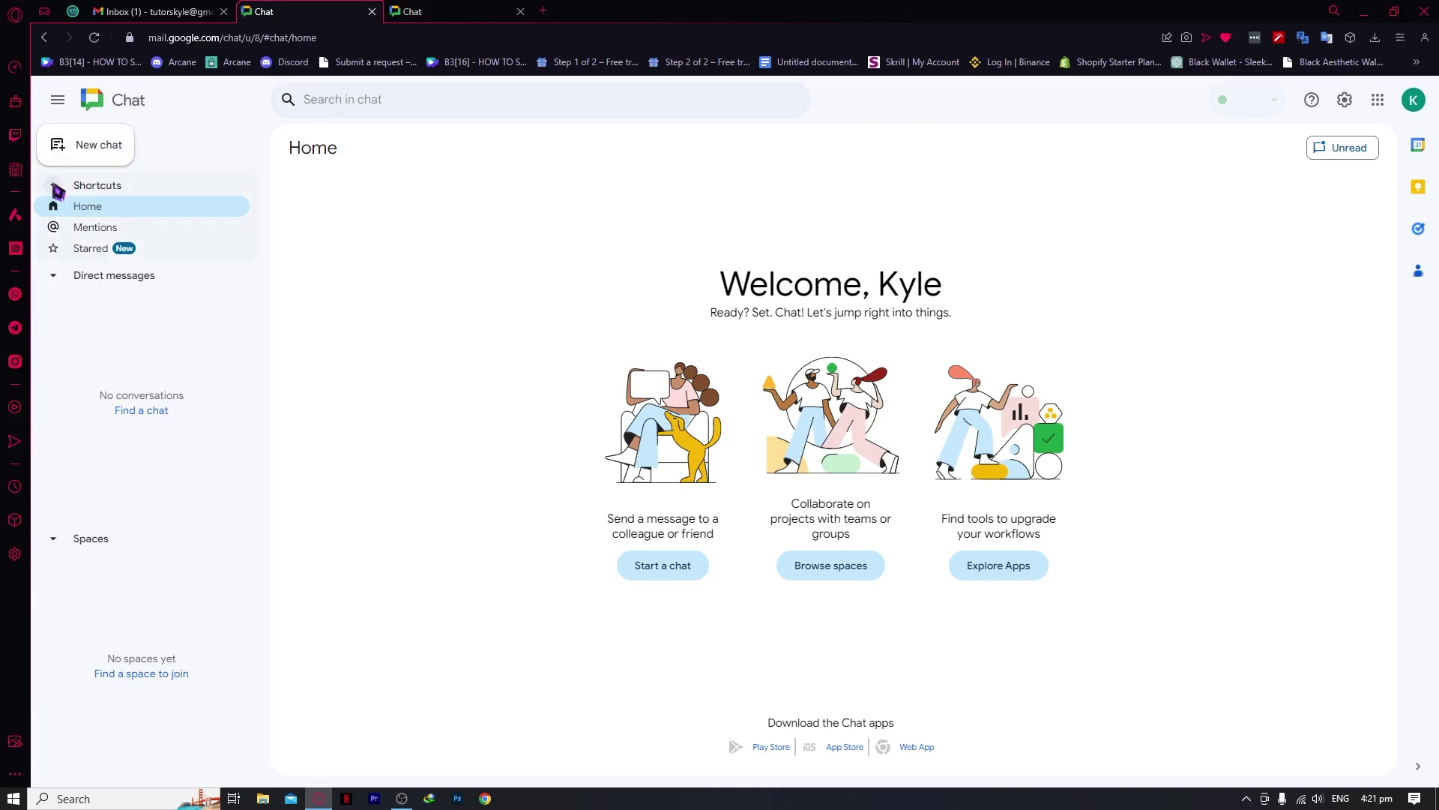
{"action": "double_click", "coordinate": [75, 185]}
{"action": "left_click", "coordinate": [88, 207]}
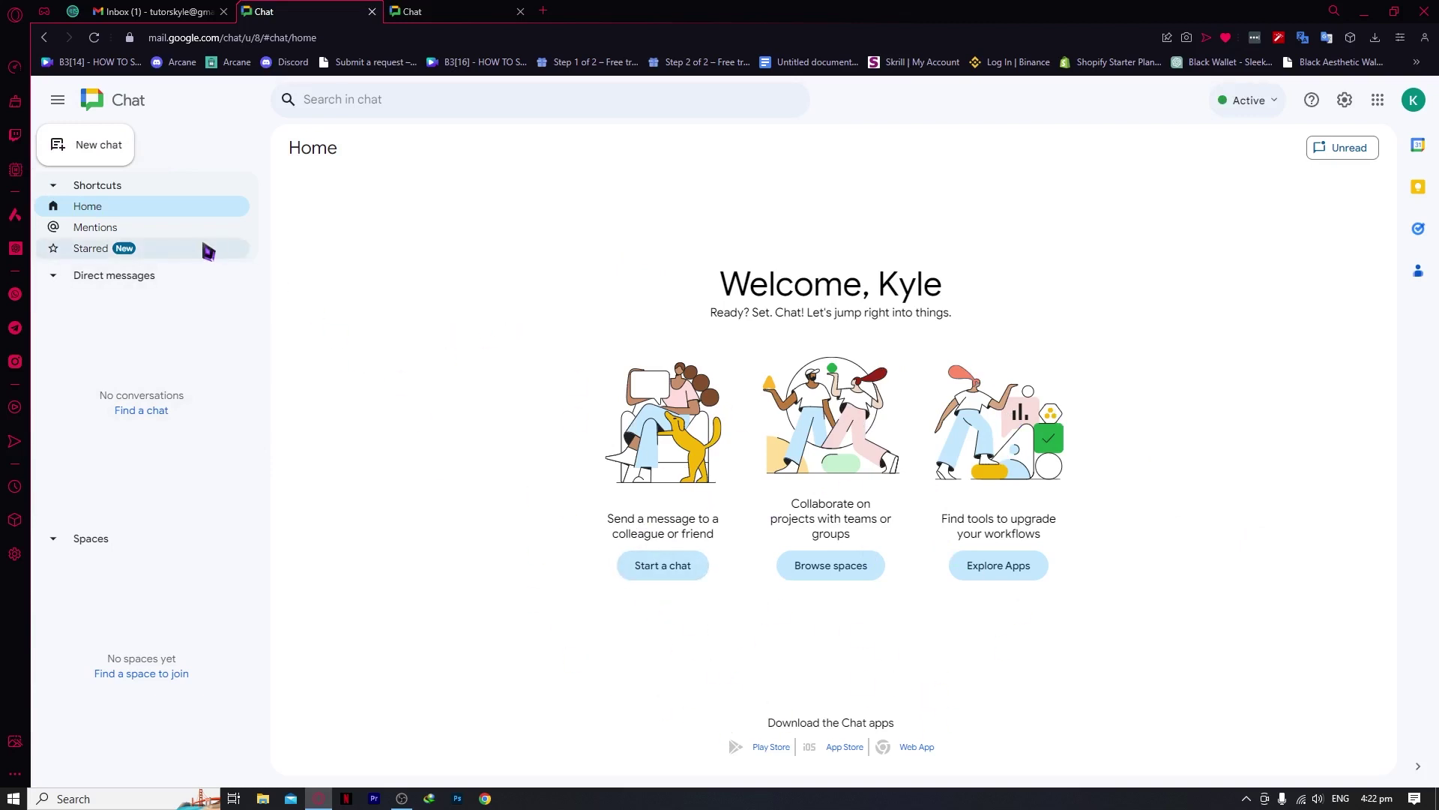
{"action": "left_click", "coordinate": [169, 229]}
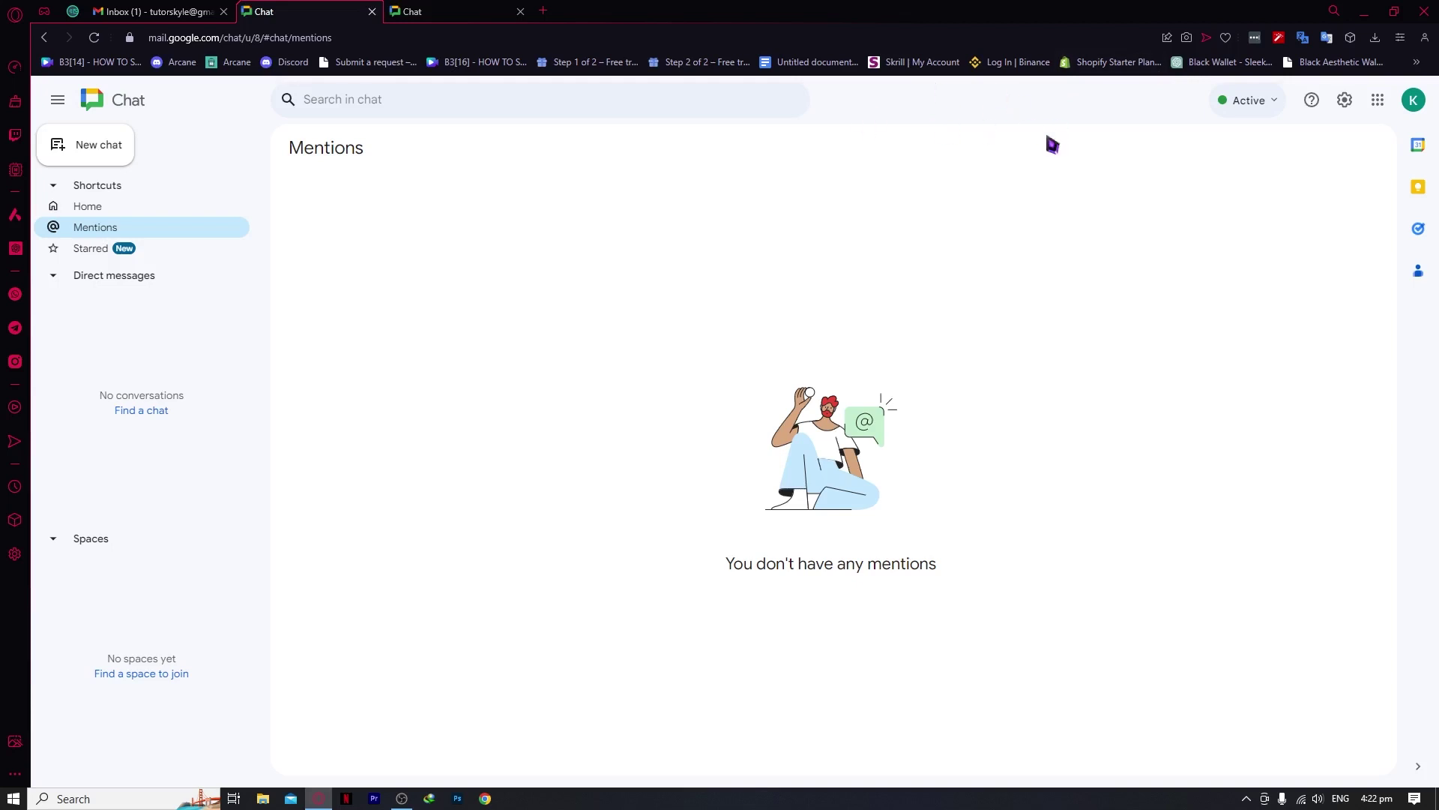
{"action": "left_click", "coordinate": [154, 207]}
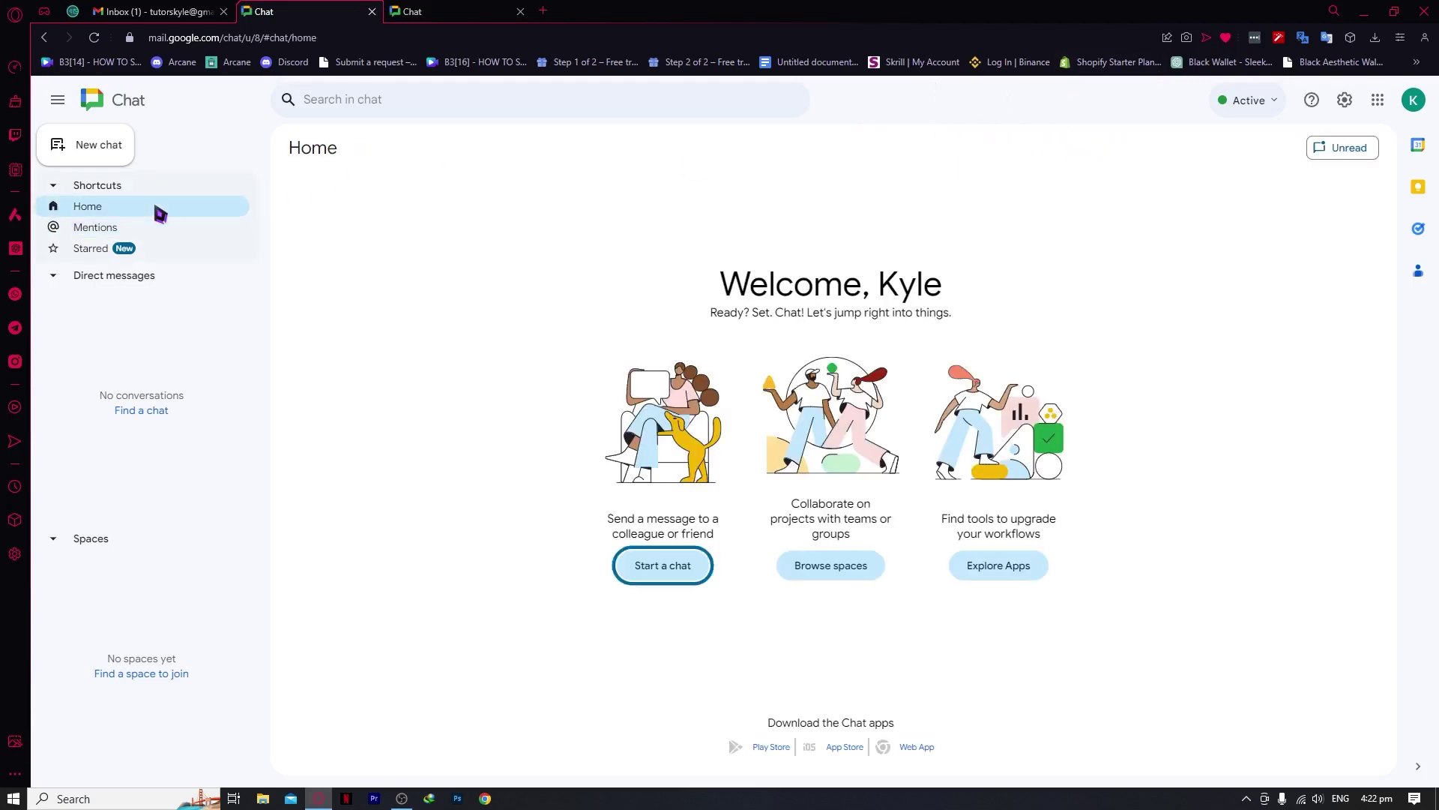
{"action": "left_click", "coordinate": [1347, 153]}
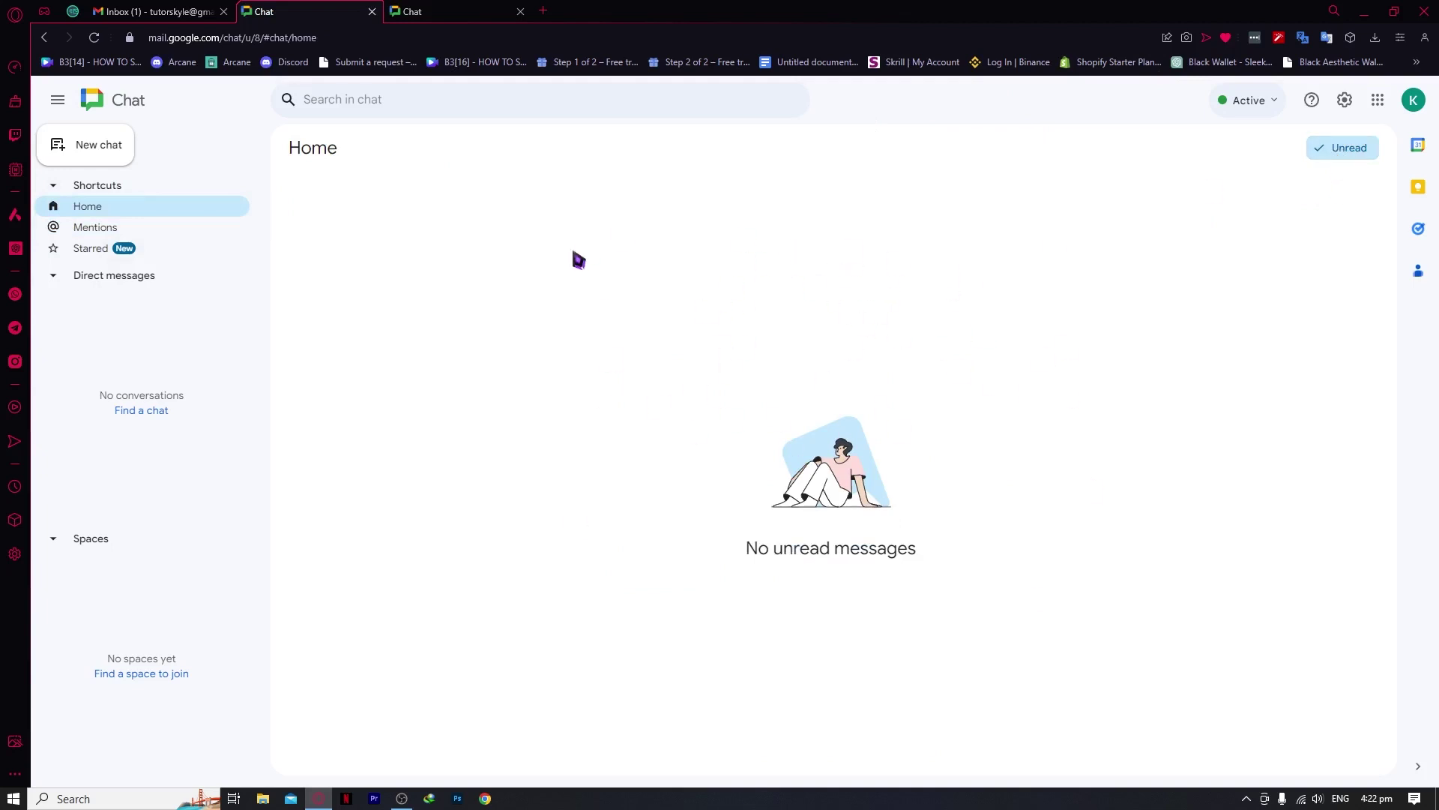
{"action": "left_click", "coordinate": [1328, 150]}
{"action": "left_click", "coordinate": [1323, 149]}
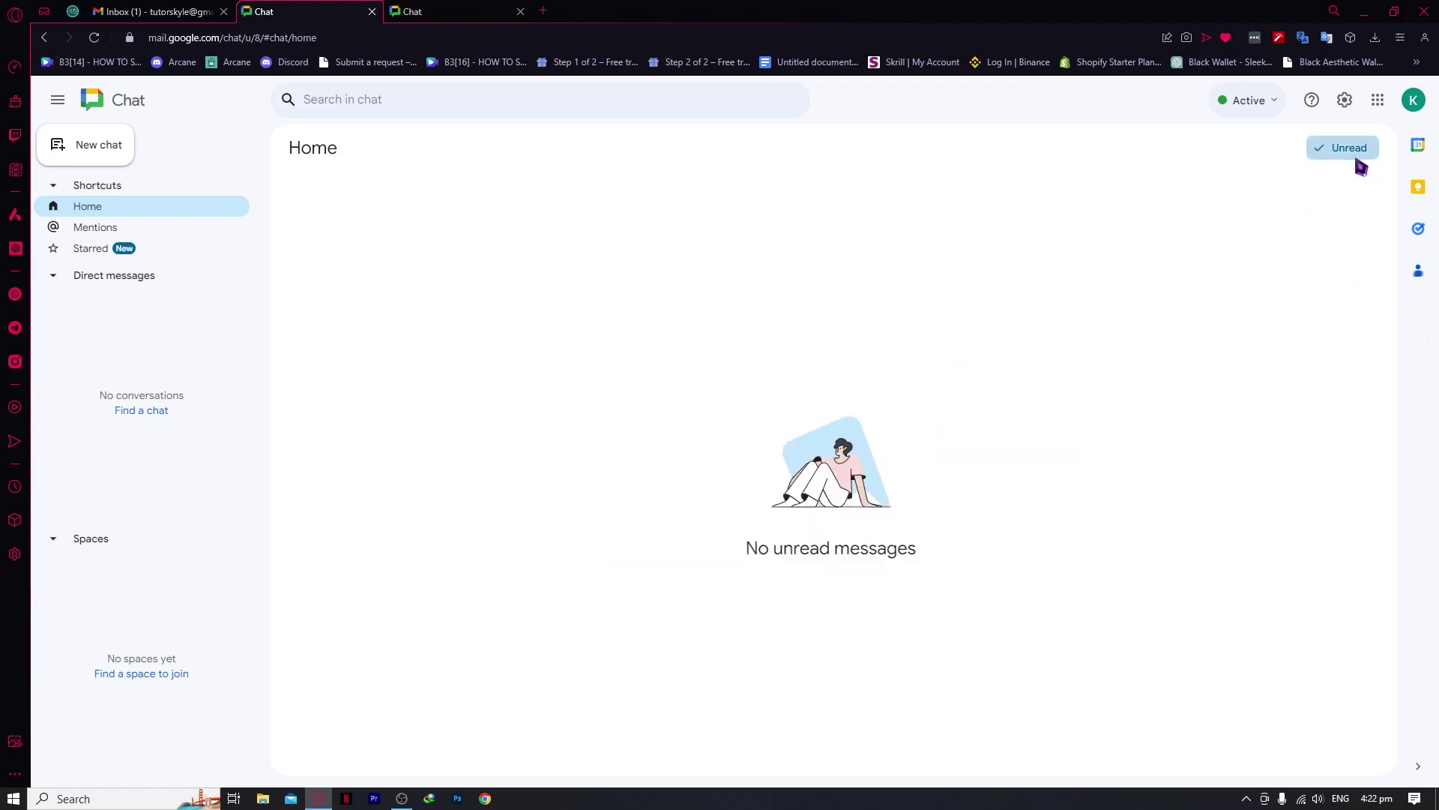
{"action": "left_click", "coordinate": [1359, 164]}
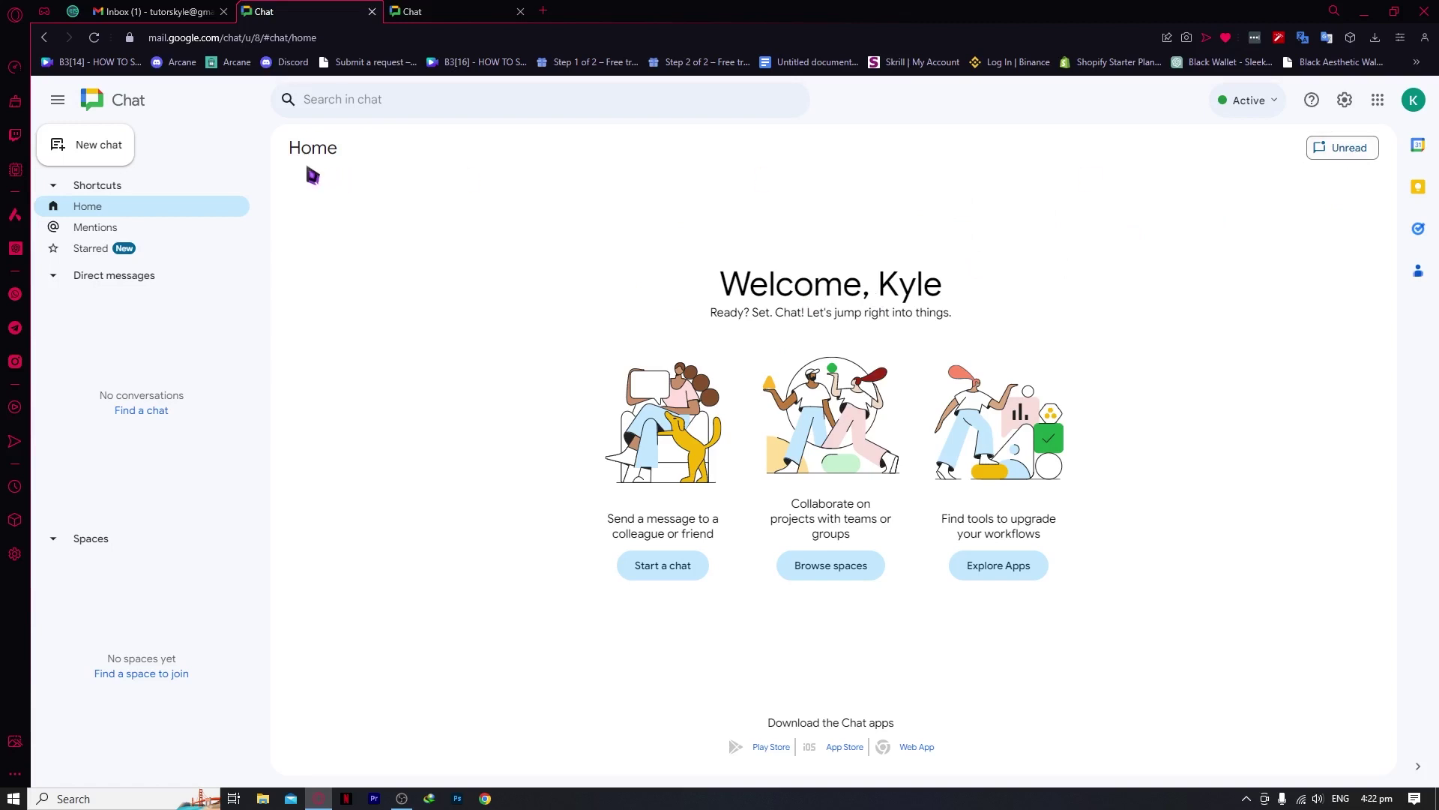
Show the empty Starred page and bring up the new chat panel via Find a chat.
{"action": "left_click", "coordinate": [114, 253]}
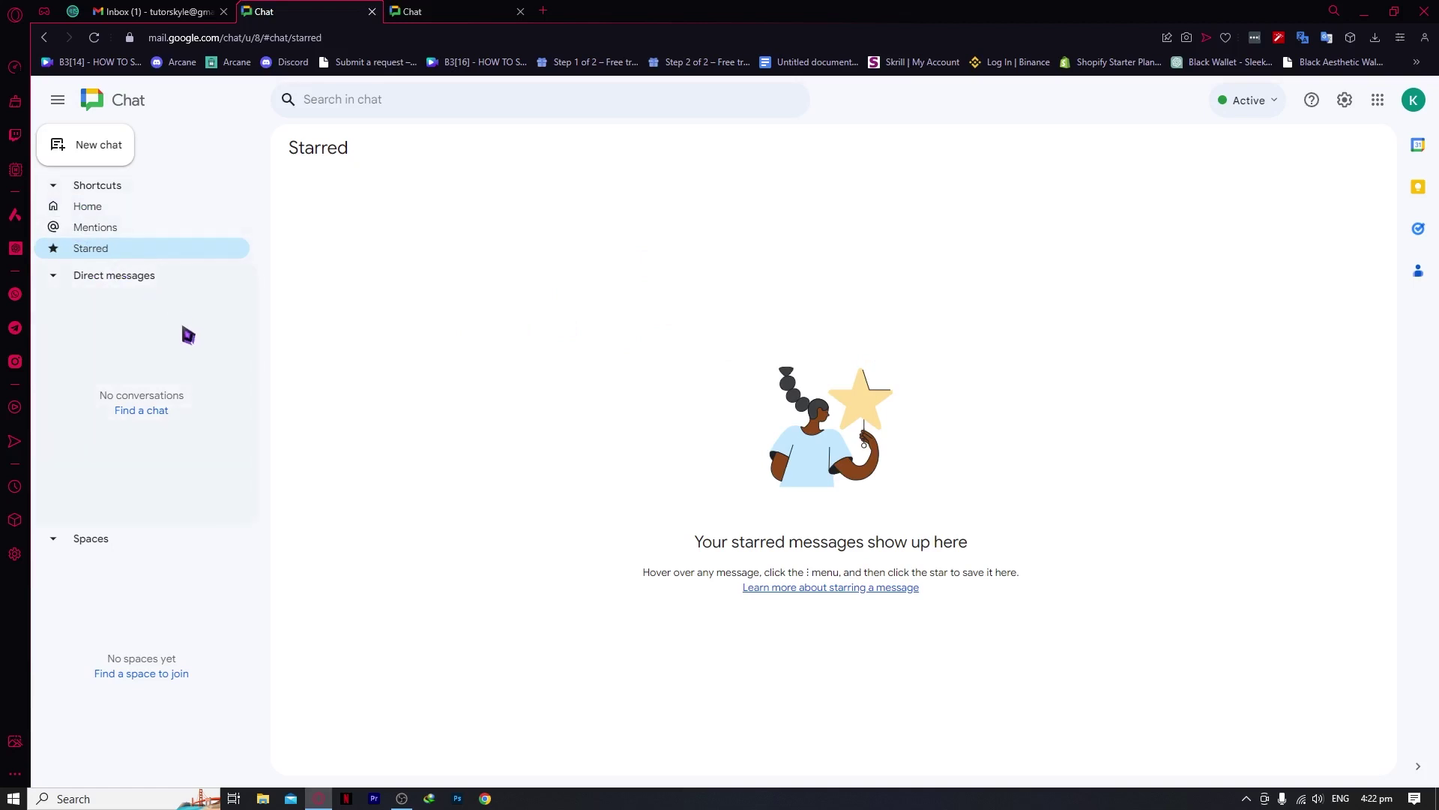
{"action": "left_click", "coordinate": [129, 414]}
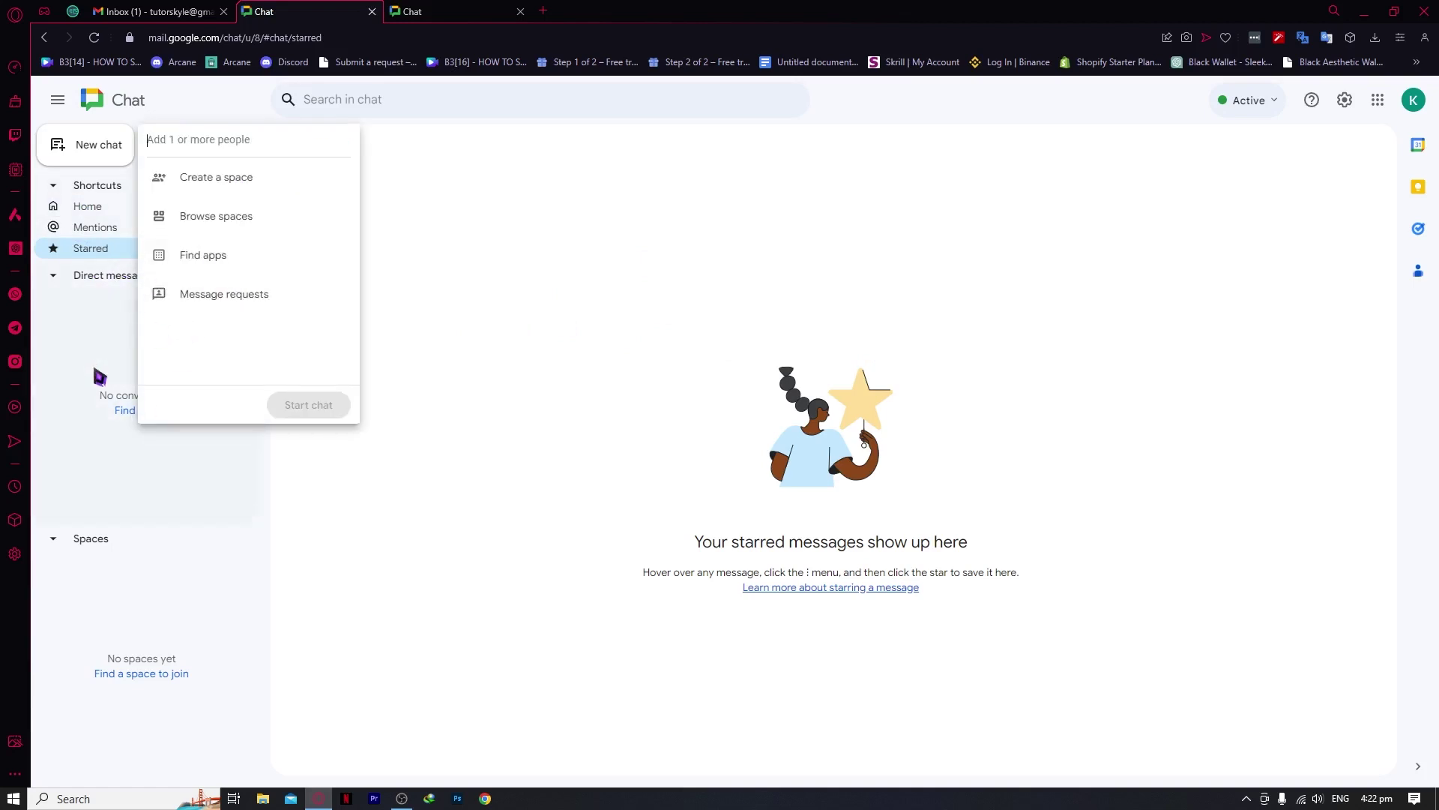
{"action": "left_click", "coordinate": [247, 259]}
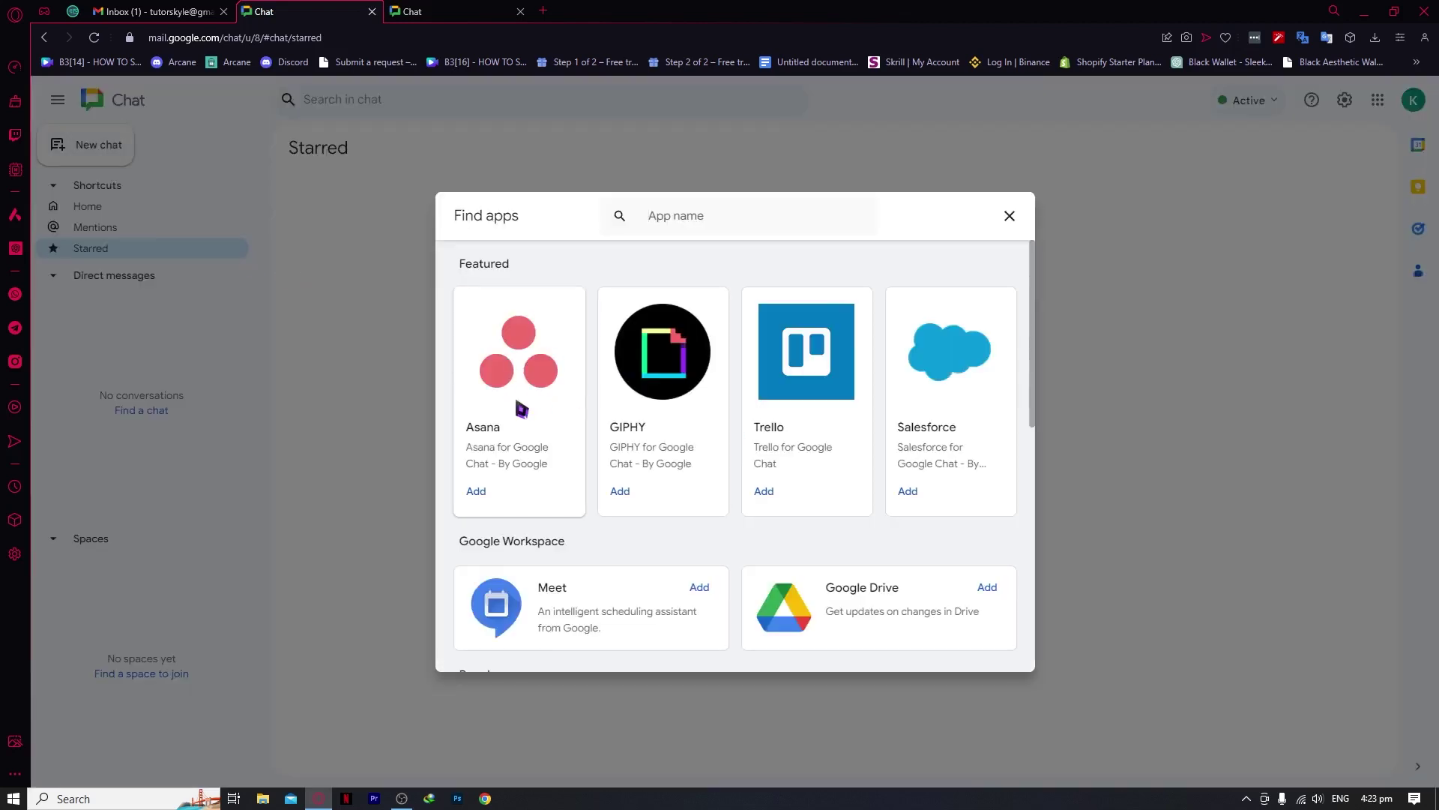
{"action": "scroll", "coordinate": [674, 416], "scroll_direction": "down", "scroll_amount": 2}
{"action": "scroll", "coordinate": [723, 410], "scroll_direction": "up", "scroll_amount": 2}
{"action": "scroll", "coordinate": [689, 427], "scroll_direction": "down", "scroll_amount": 3}
{"action": "left_click", "coordinate": [1010, 216]}
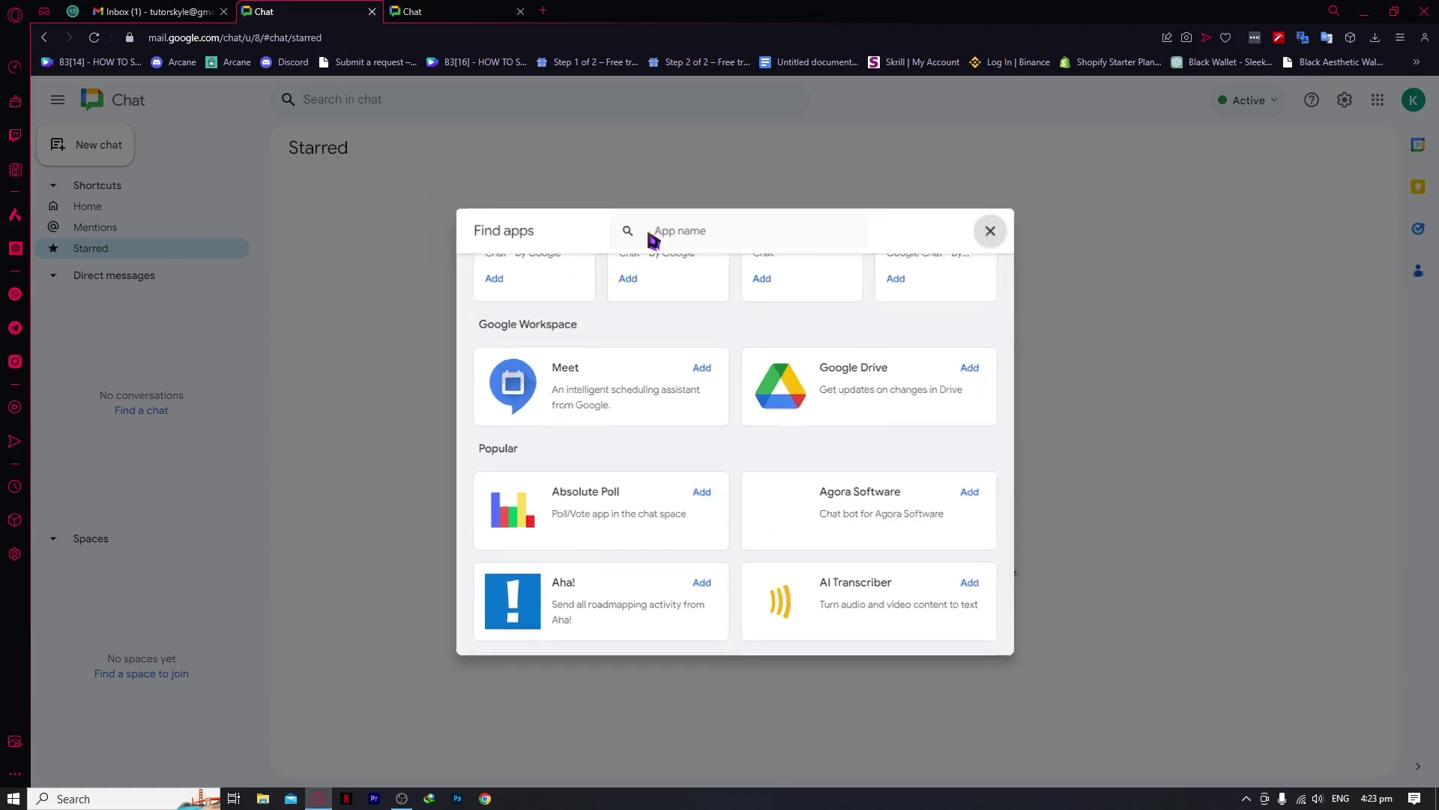
{"action": "left_click", "coordinate": [142, 412]}
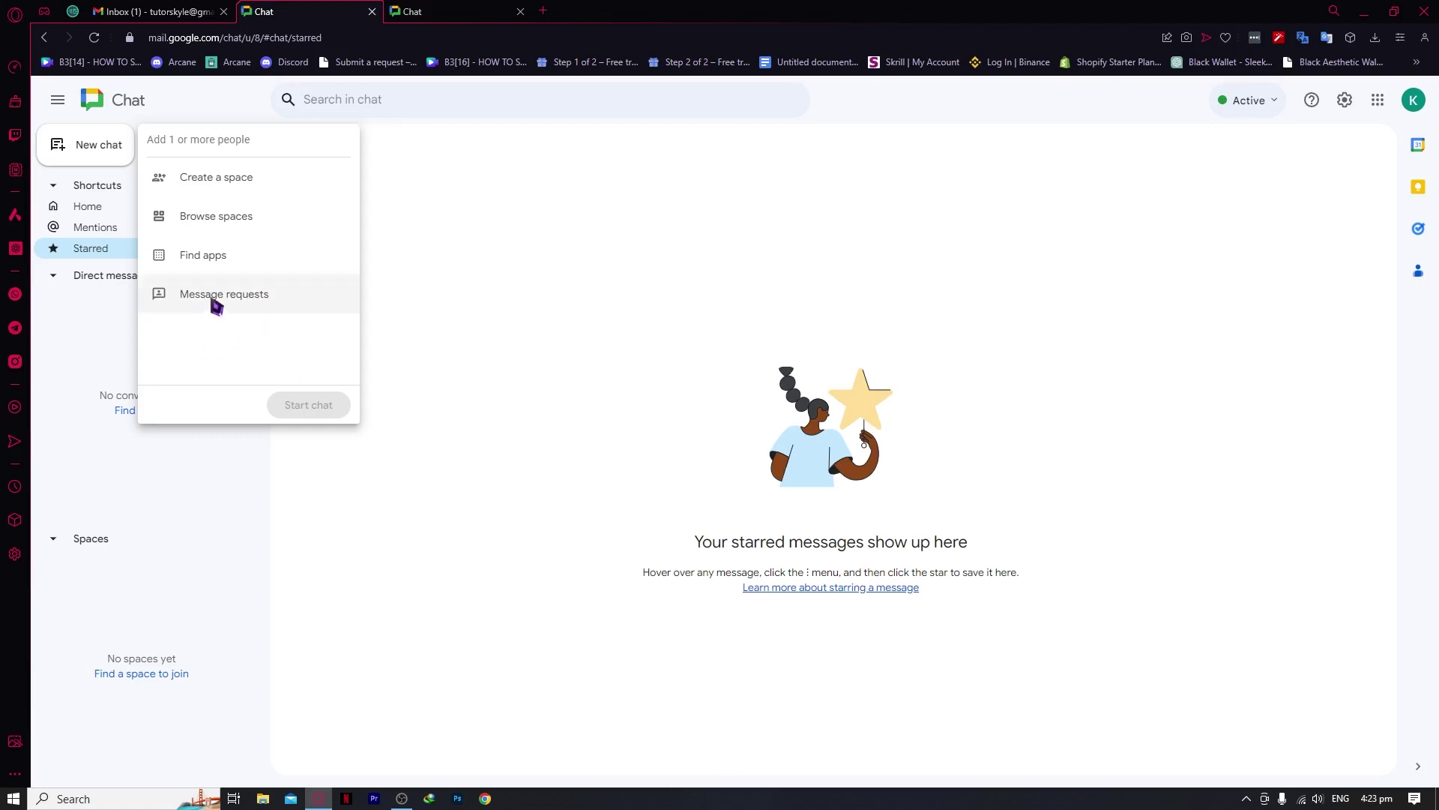
{"action": "left_click", "coordinate": [395, 297]}
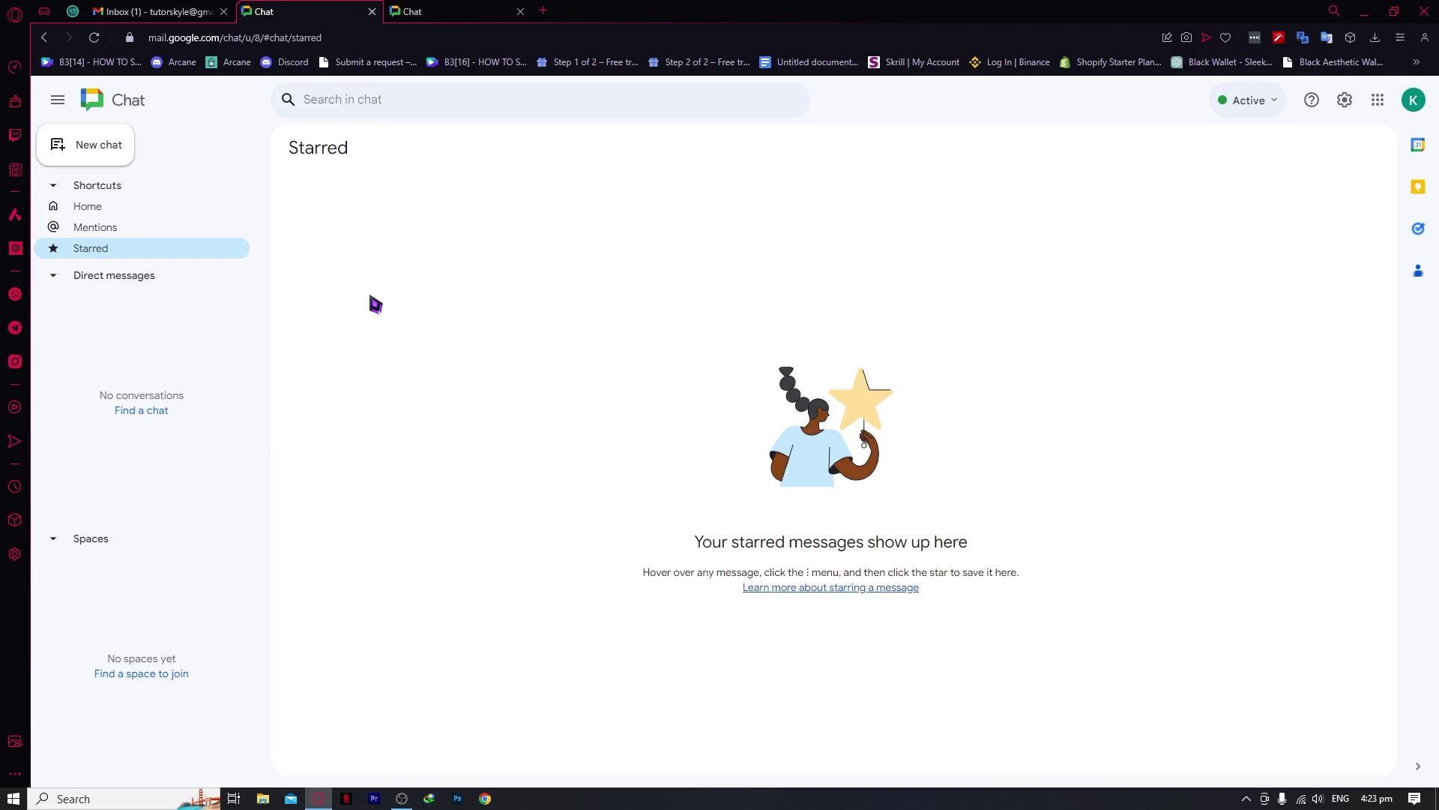
{"action": "left_click", "coordinate": [156, 410]}
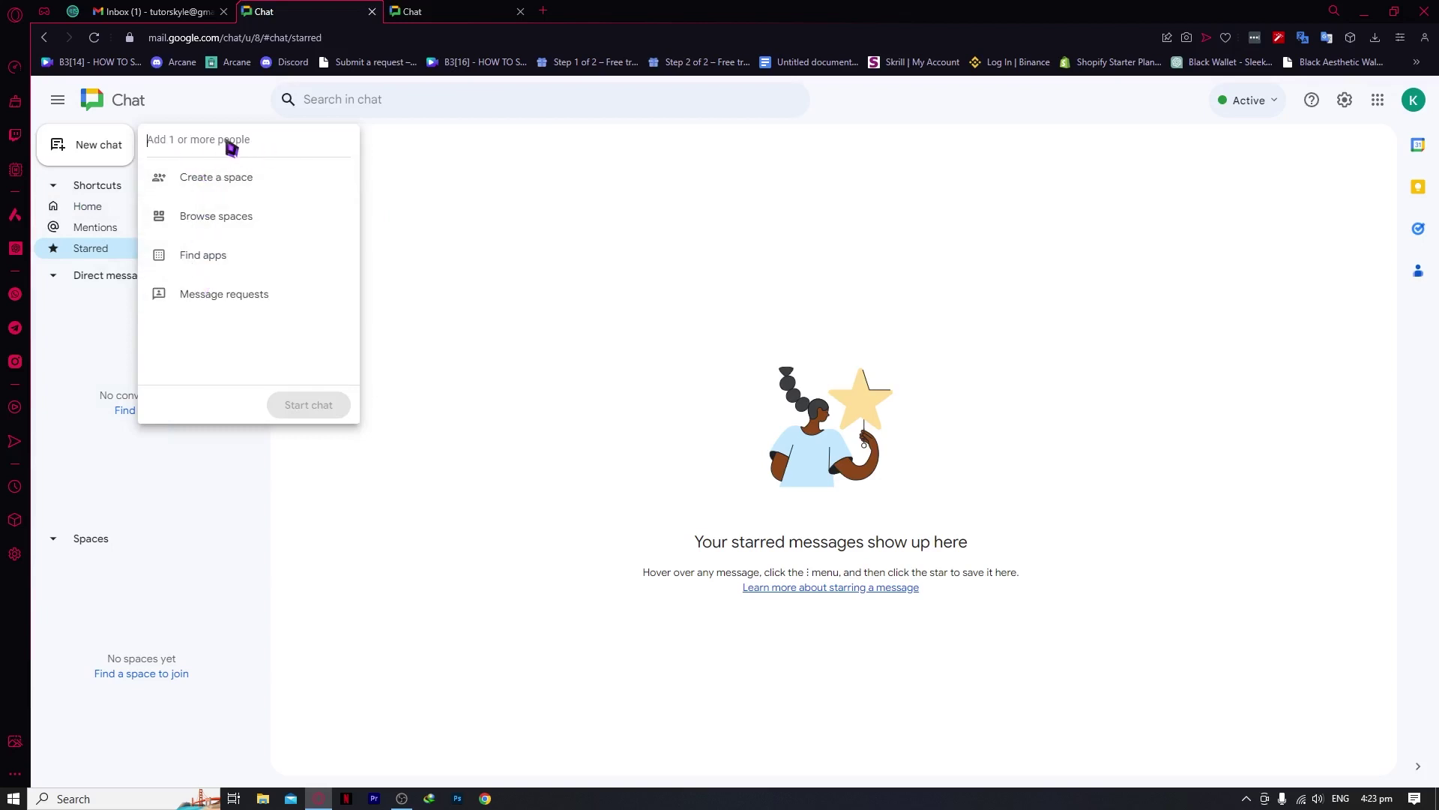
{"action": "left_click", "coordinate": [520, 283]}
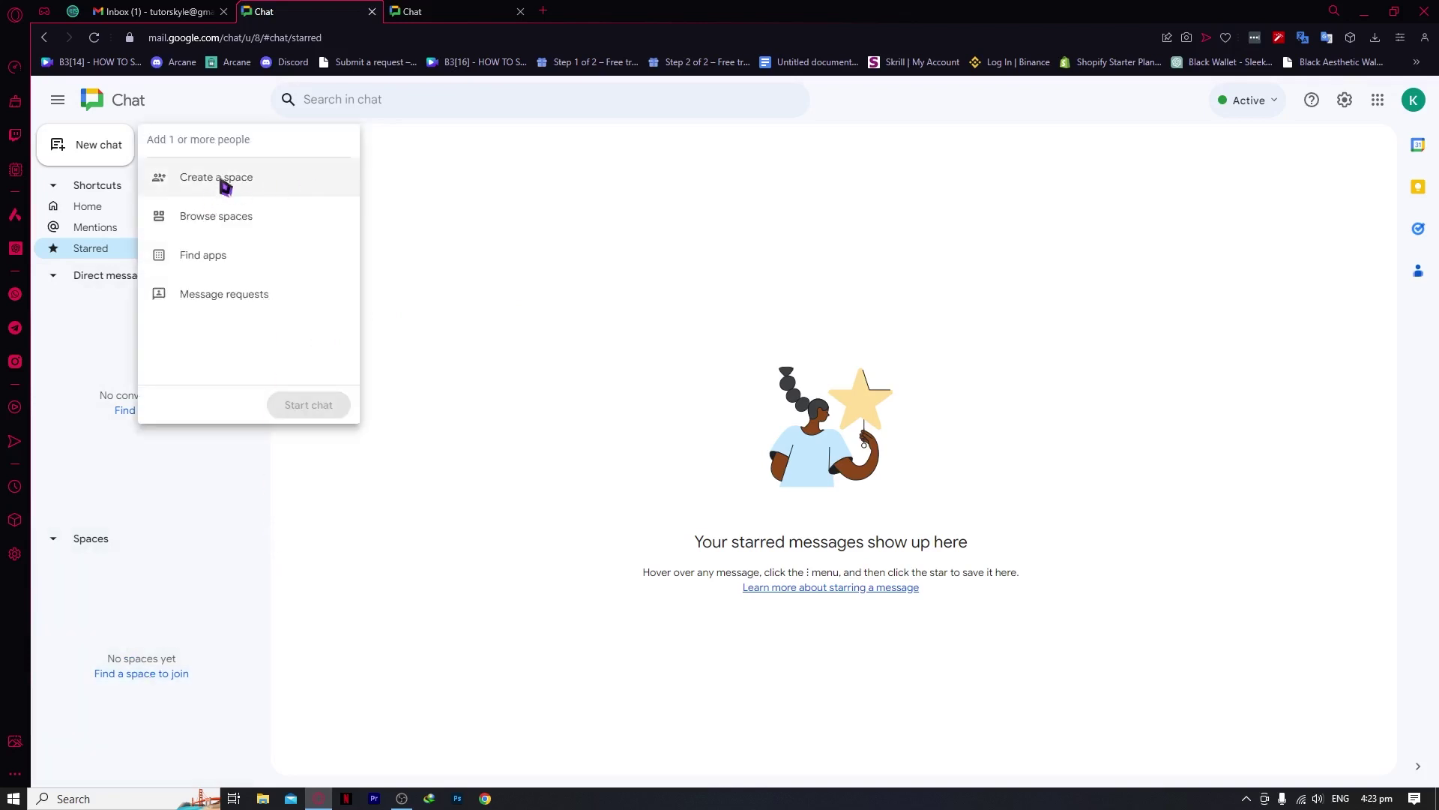
Name a new space 'MY FIRST SPACE' with a maple-leaf icon and description 'THIS IS A TUTORIAL'.
{"action": "left_click", "coordinate": [225, 186]}
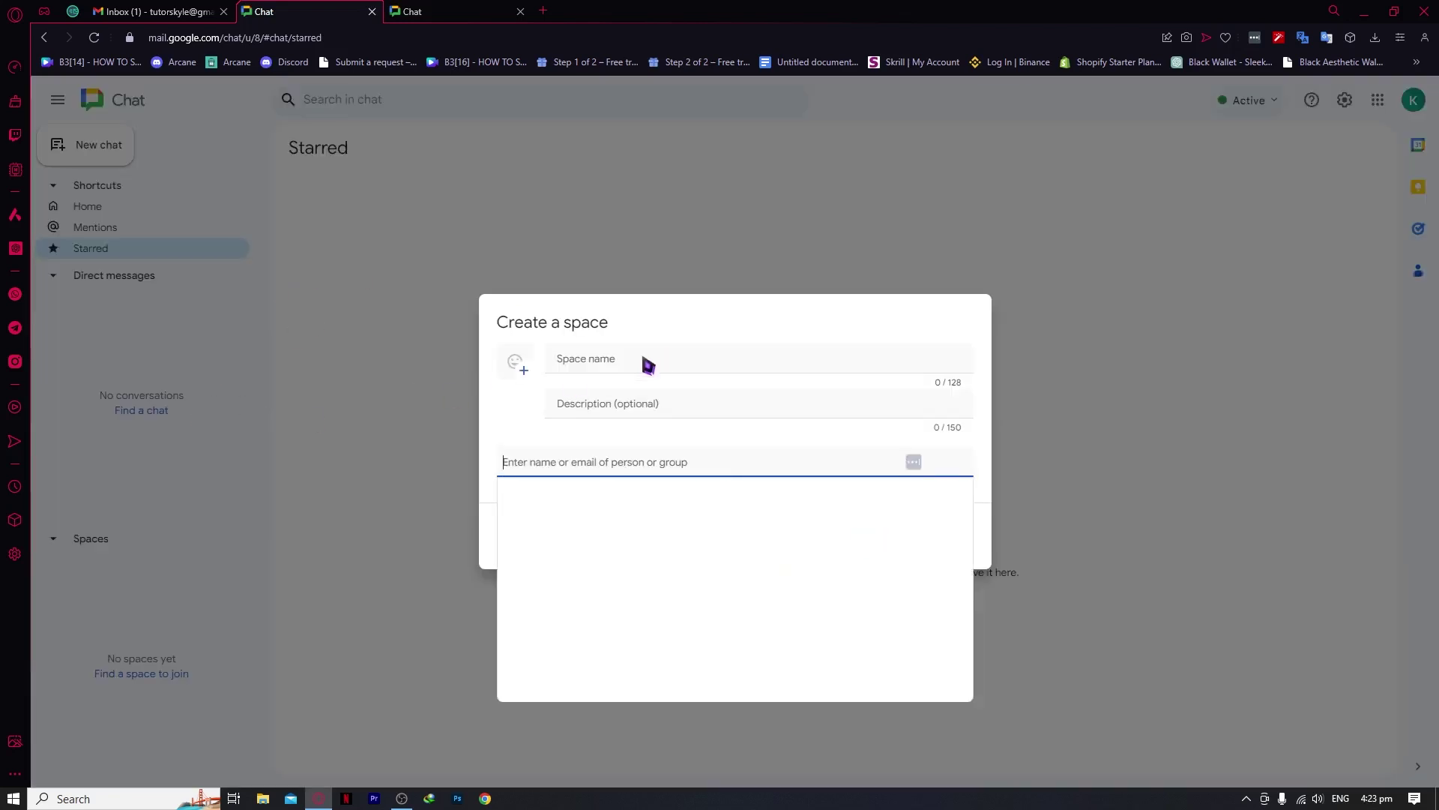
{"action": "left_click", "coordinate": [657, 372]}
{"action": "type", "text": "MY FIRST SPACE"}
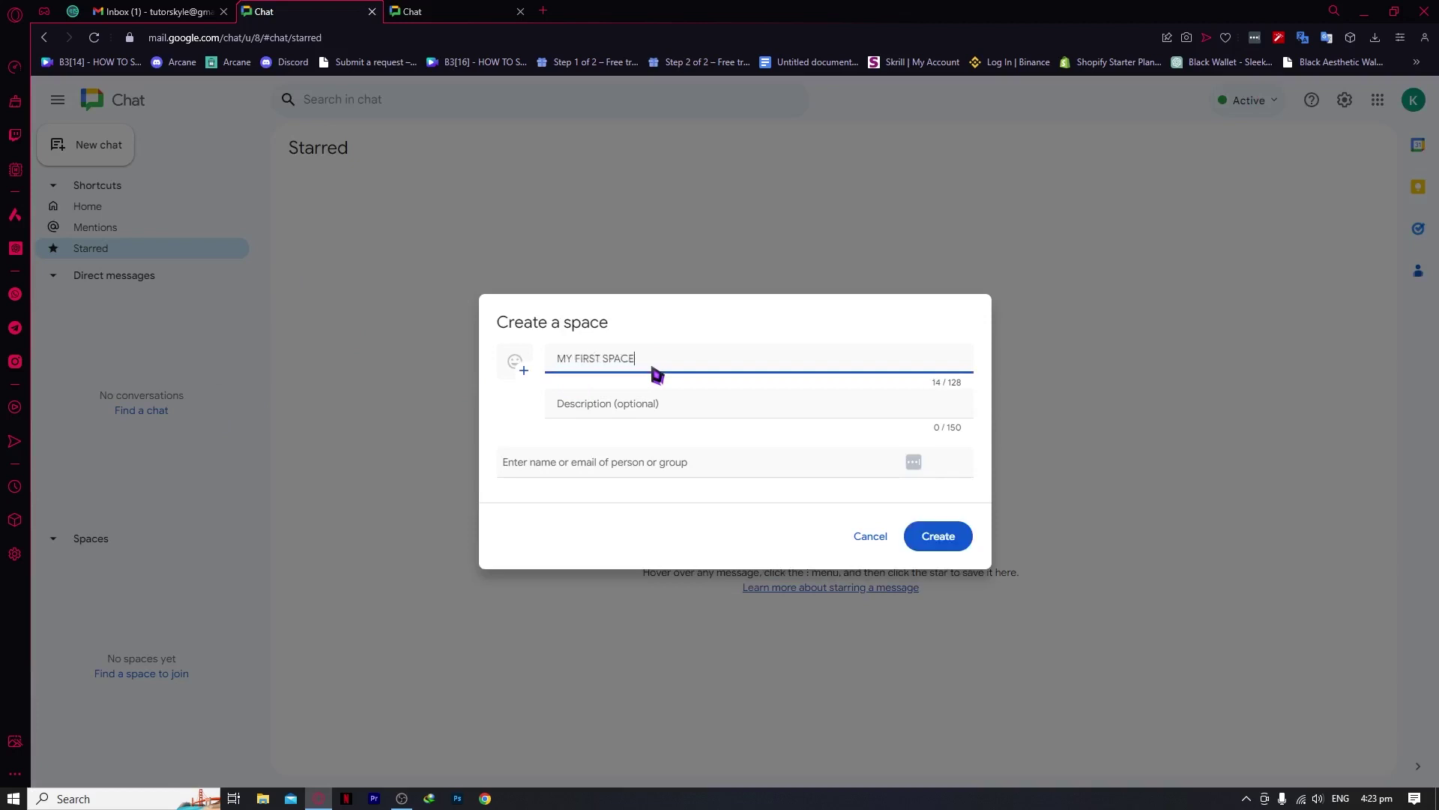
{"action": "left_click", "coordinate": [515, 362]}
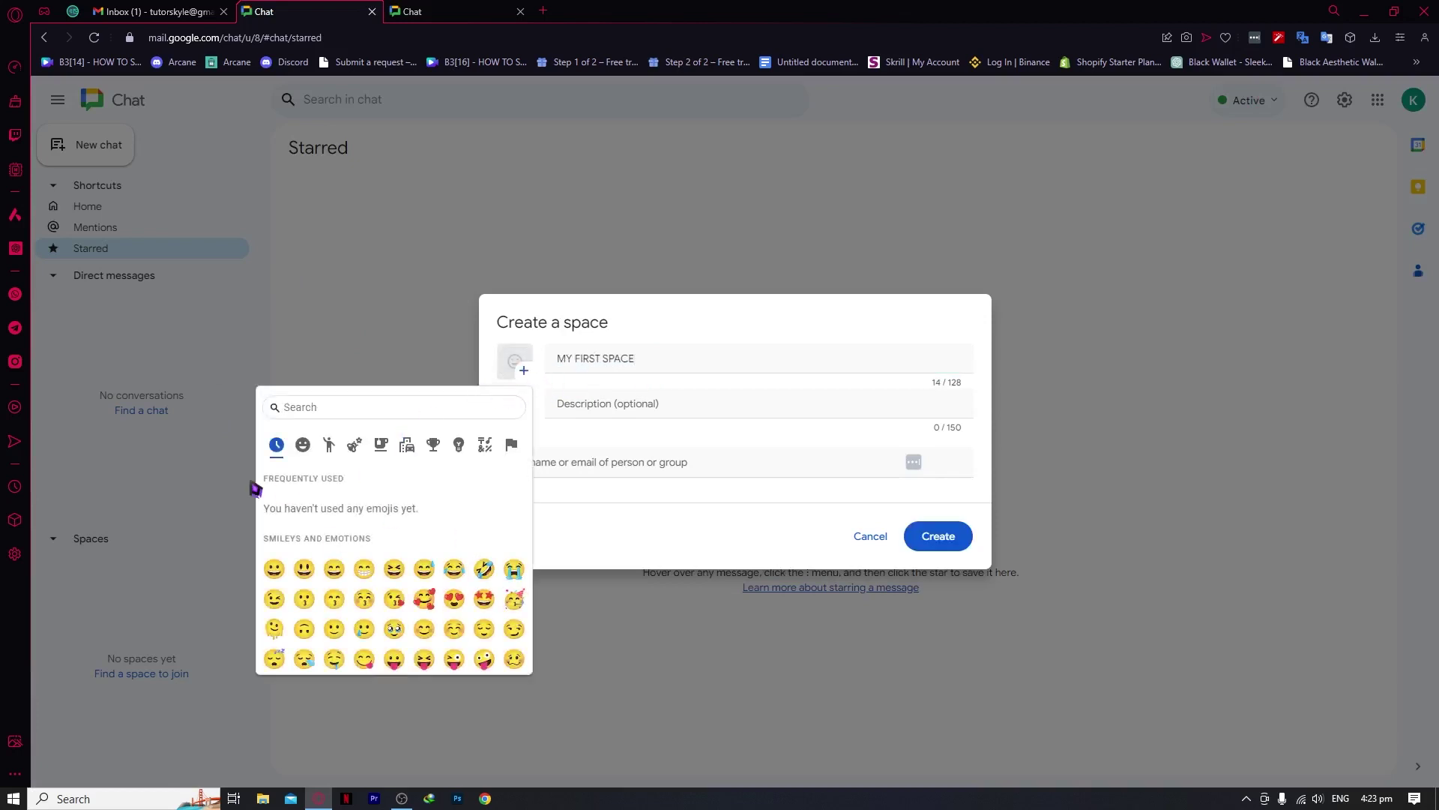
{"action": "scroll", "coordinate": [388, 559], "scroll_direction": "down", "scroll_amount": 20}
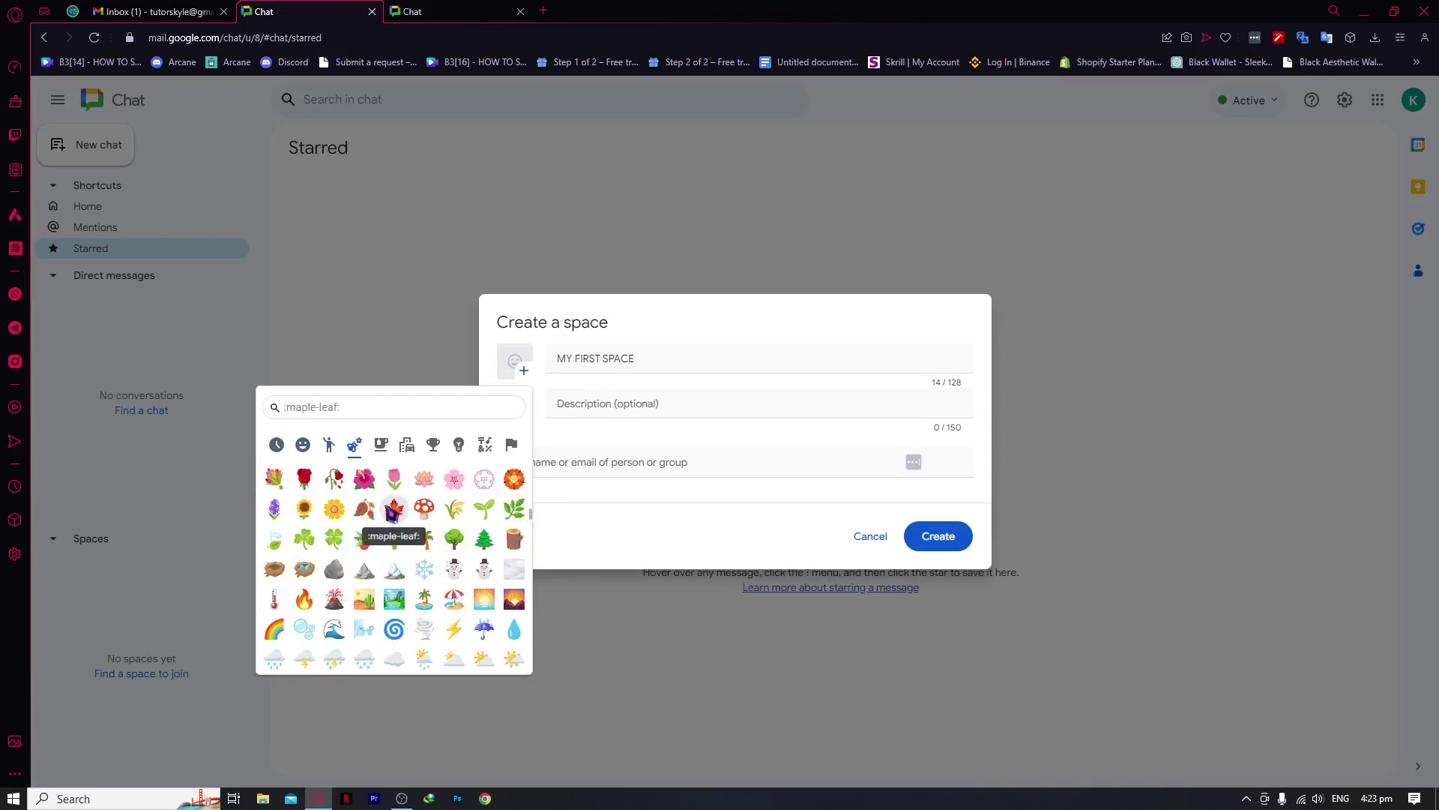
{"action": "left_click", "coordinate": [392, 510]}
{"action": "left_click", "coordinate": [686, 419]}
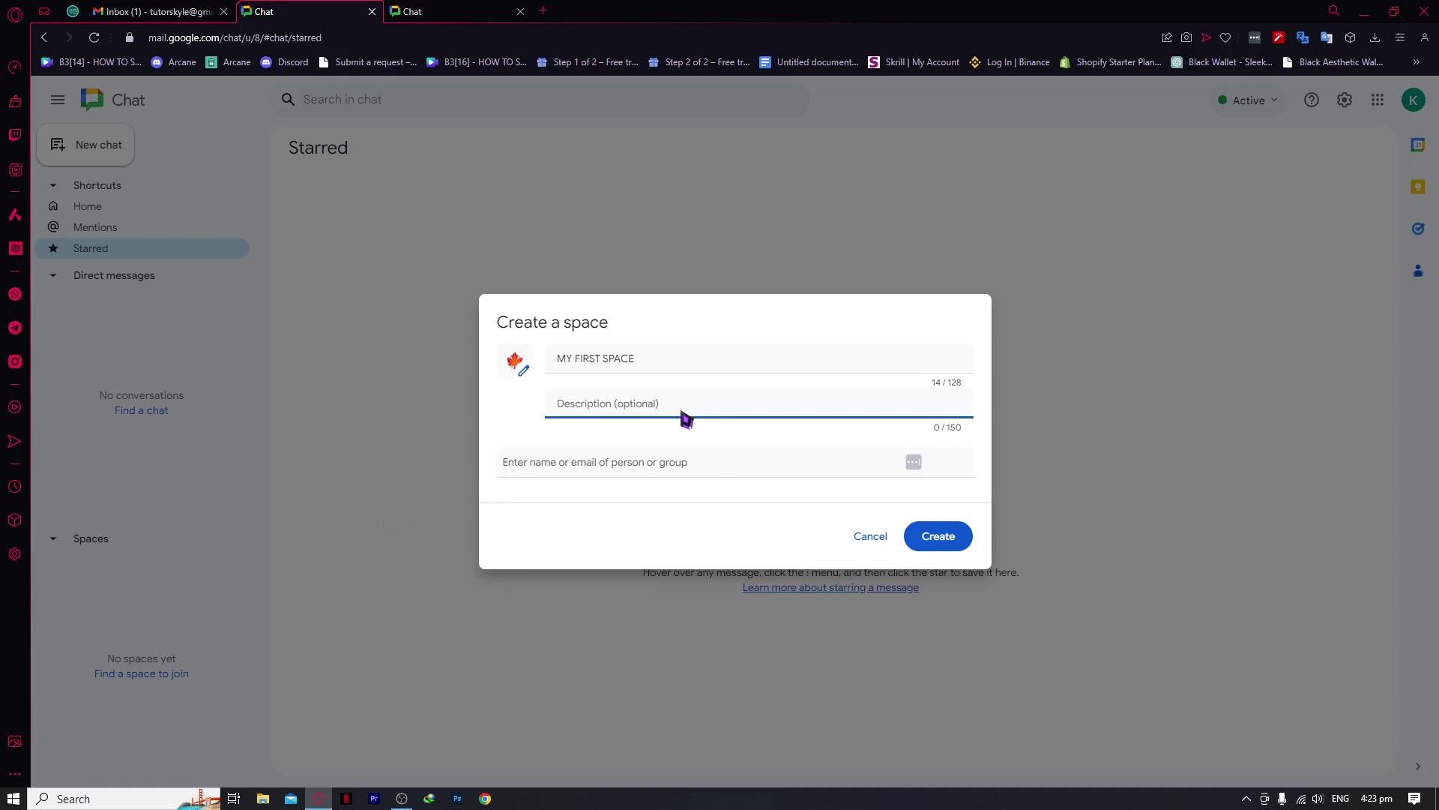
{"action": "type", "text": "THIS IS A TUTORIAL"}
Skip adding people and create the space.
{"action": "left_click", "coordinate": [716, 461]}
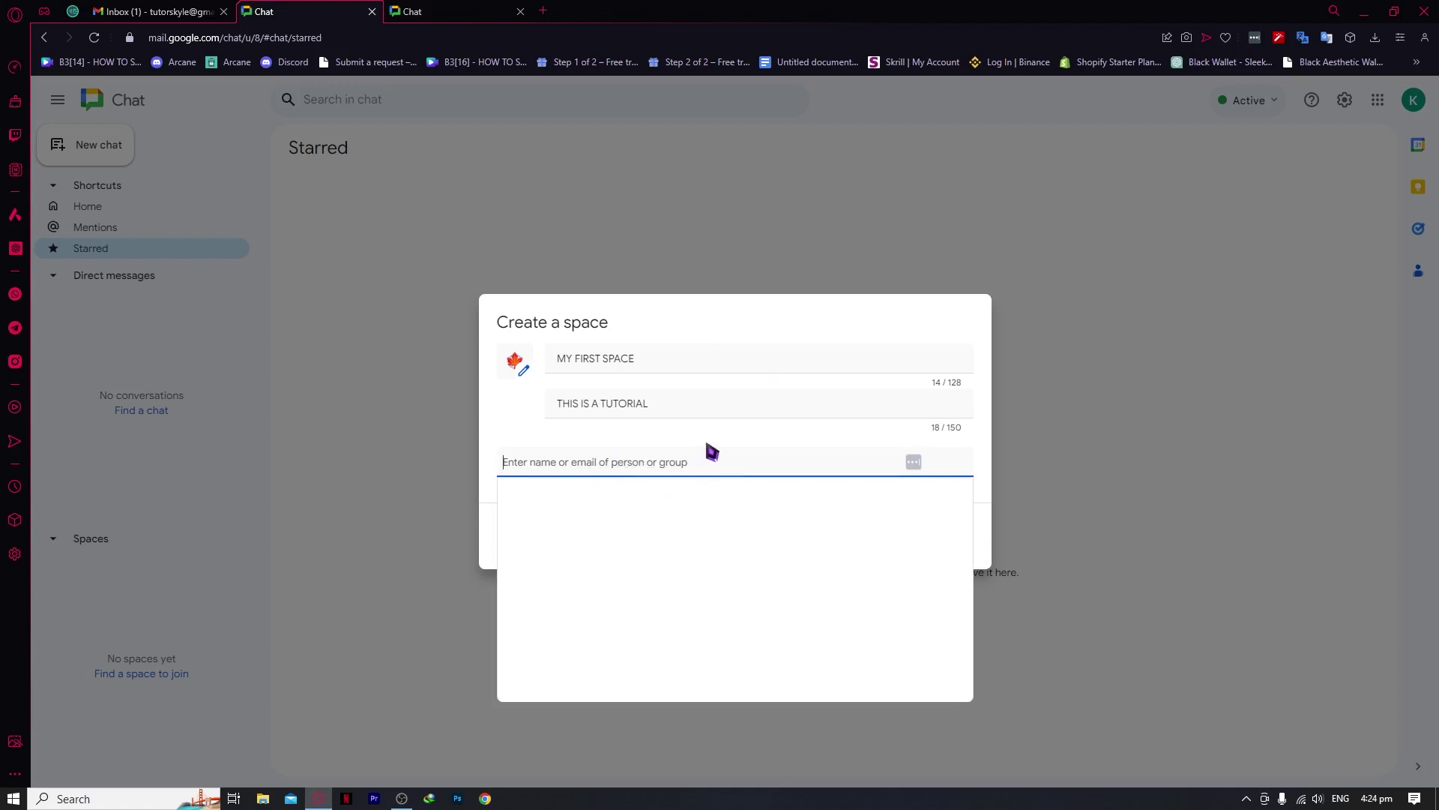
{"action": "left_click", "coordinate": [674, 476]}
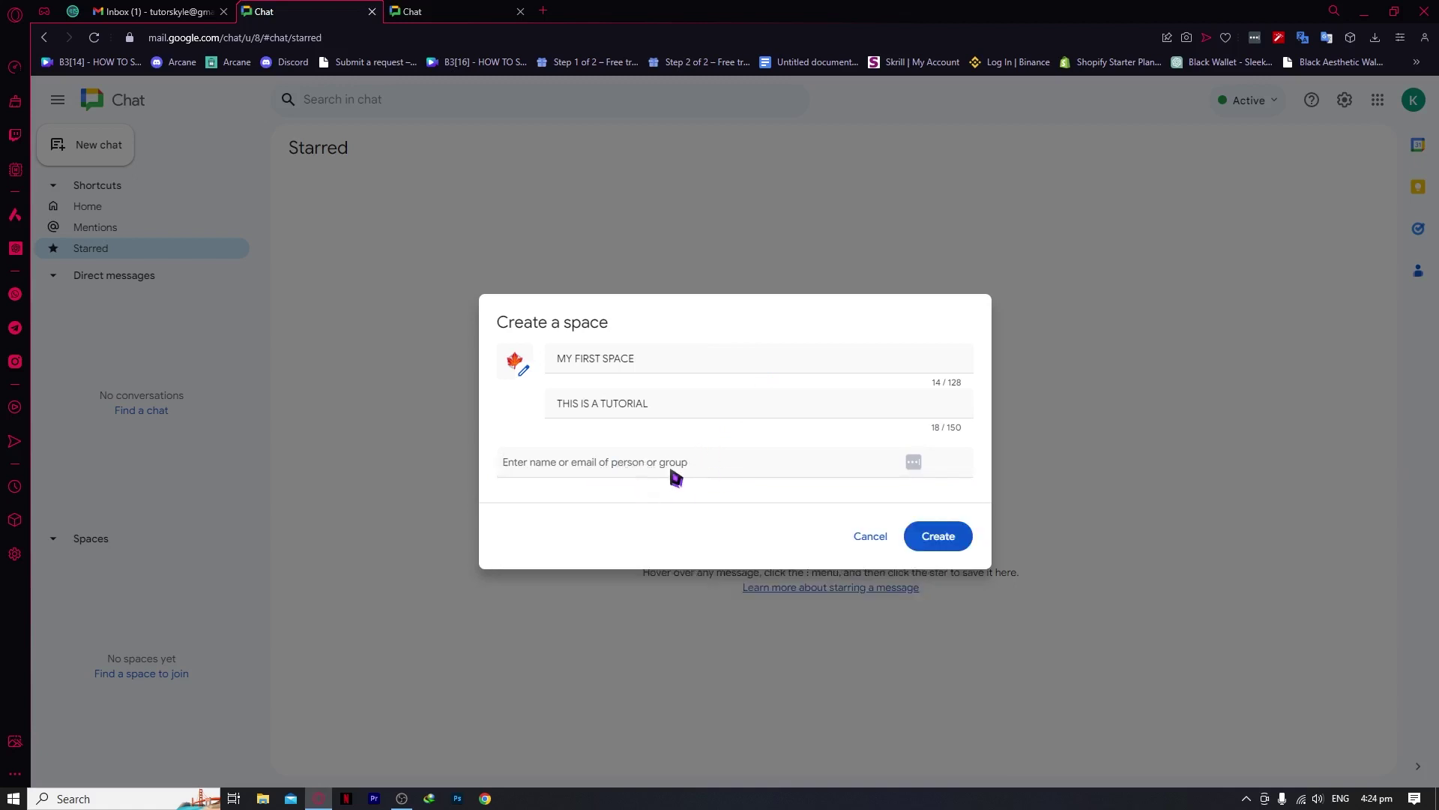
{"action": "left_click", "coordinate": [957, 540]}
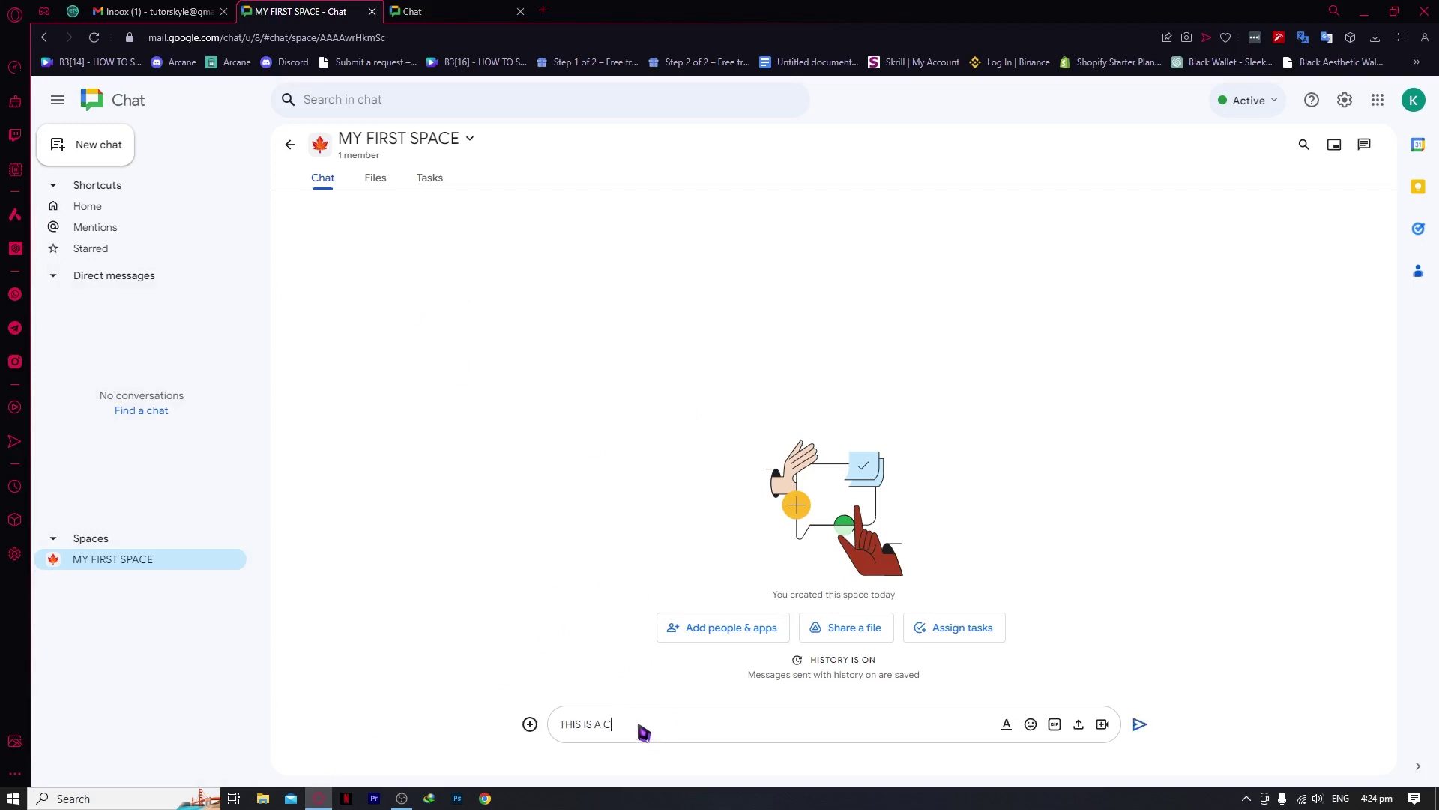
Finish typing 'THIS IS A CHAT' and send it in MY FIRST SPACE.
{"action": "type", "text": "HAT"}
{"action": "key", "text": "Return"}
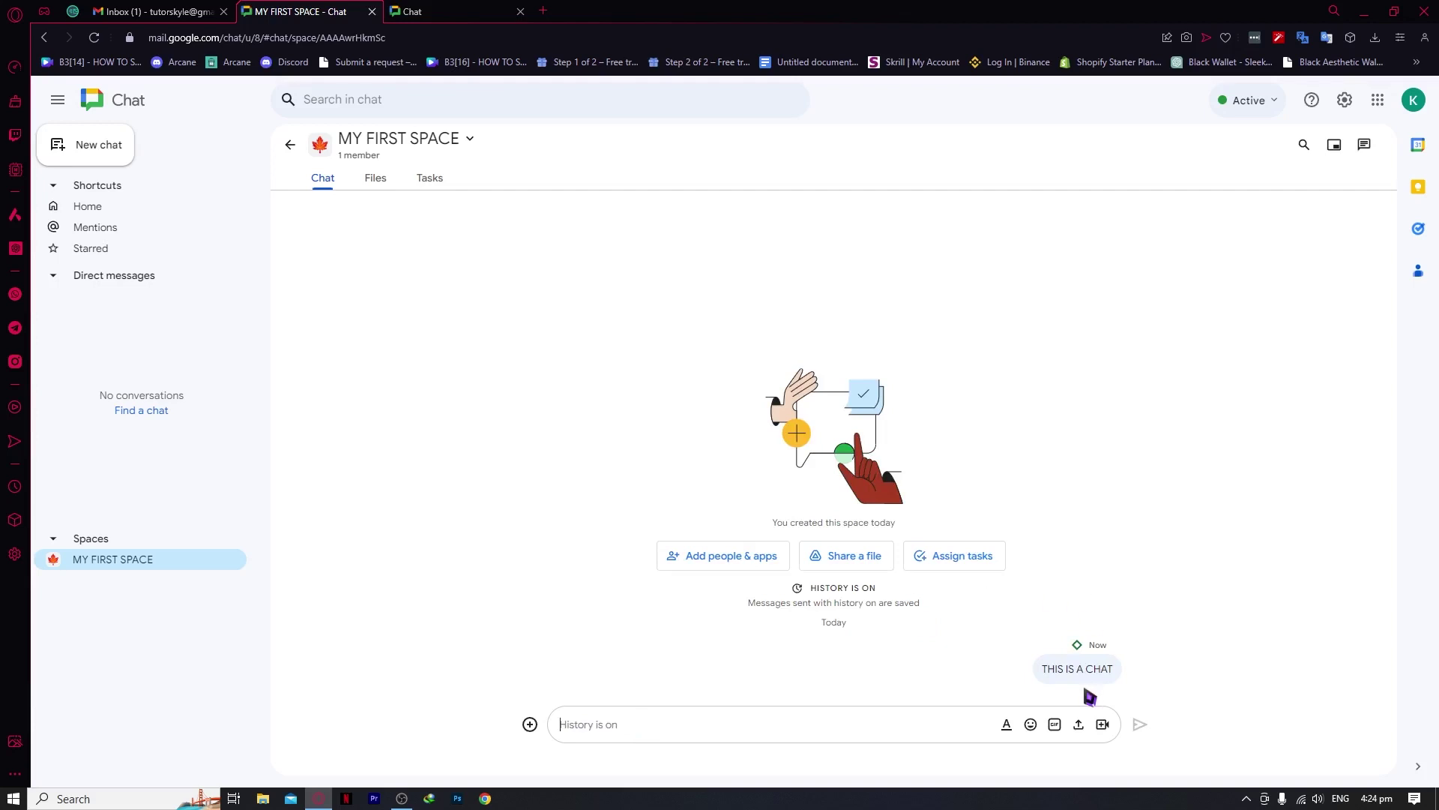
{"action": "mouse_move", "coordinate": [1067, 652]}
View MY FIRST SPACE's empty Files tab, go back to the conversation, then reopen Files.
{"action": "left_click", "coordinate": [374, 180]}
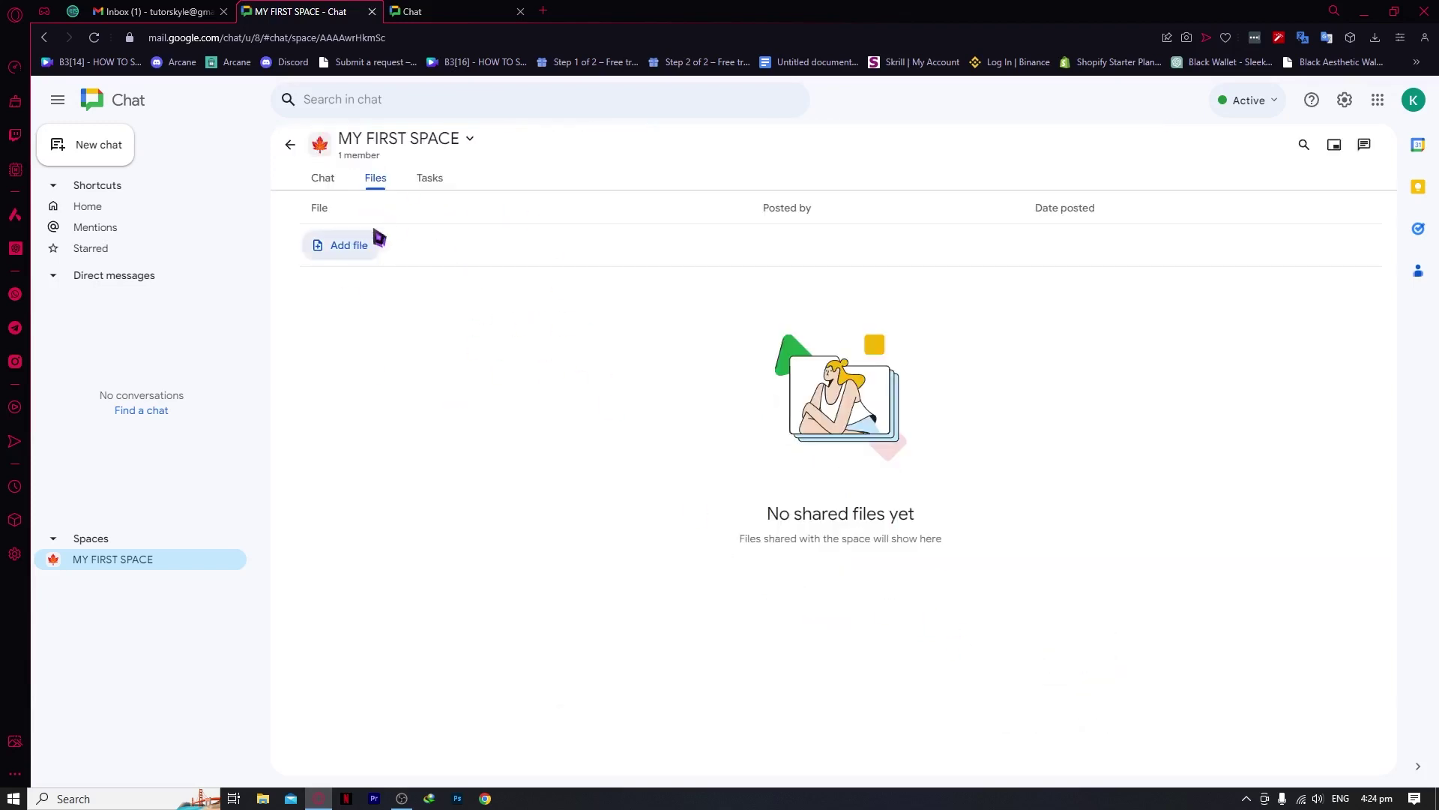
{"action": "left_click", "coordinate": [166, 568]}
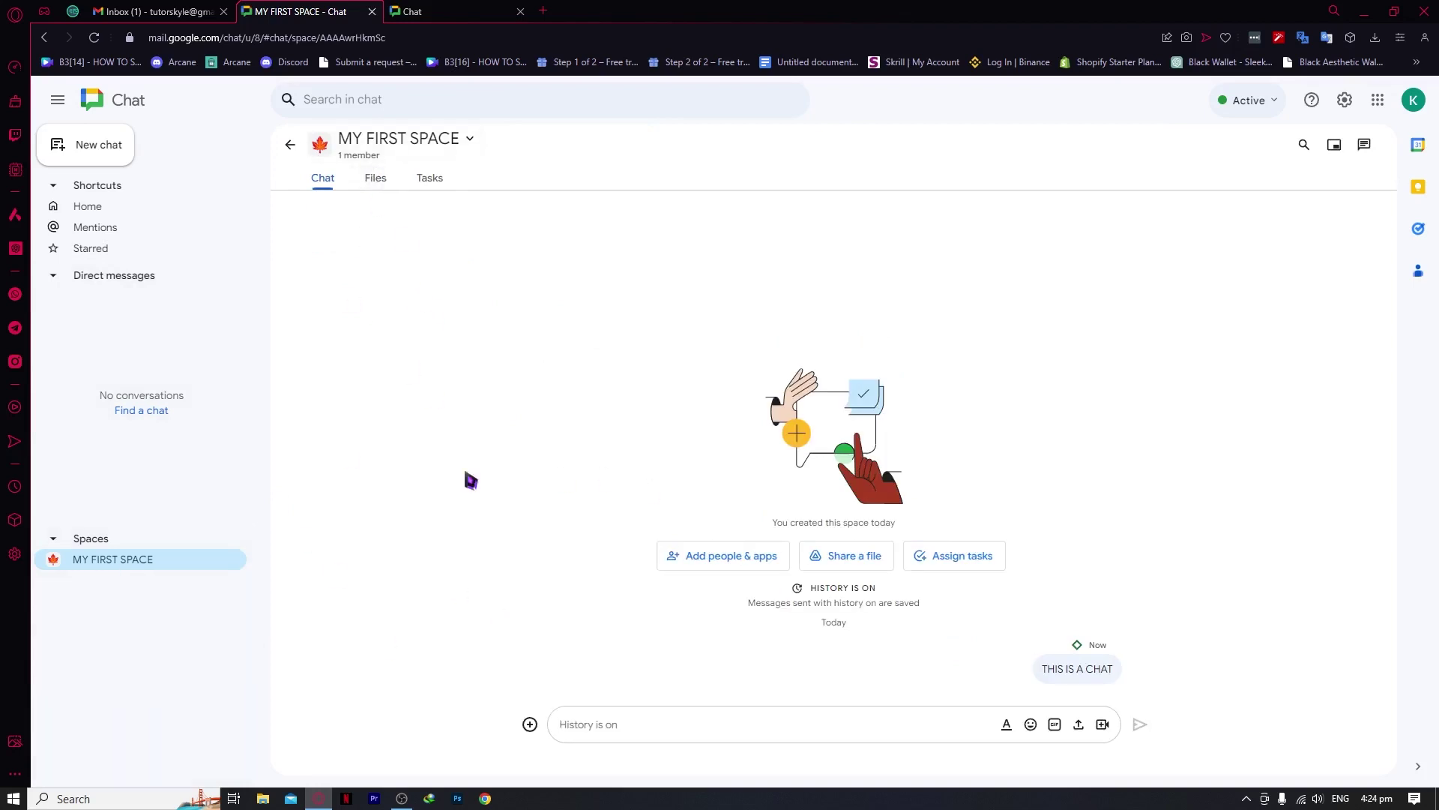
{"action": "left_click", "coordinate": [375, 178]}
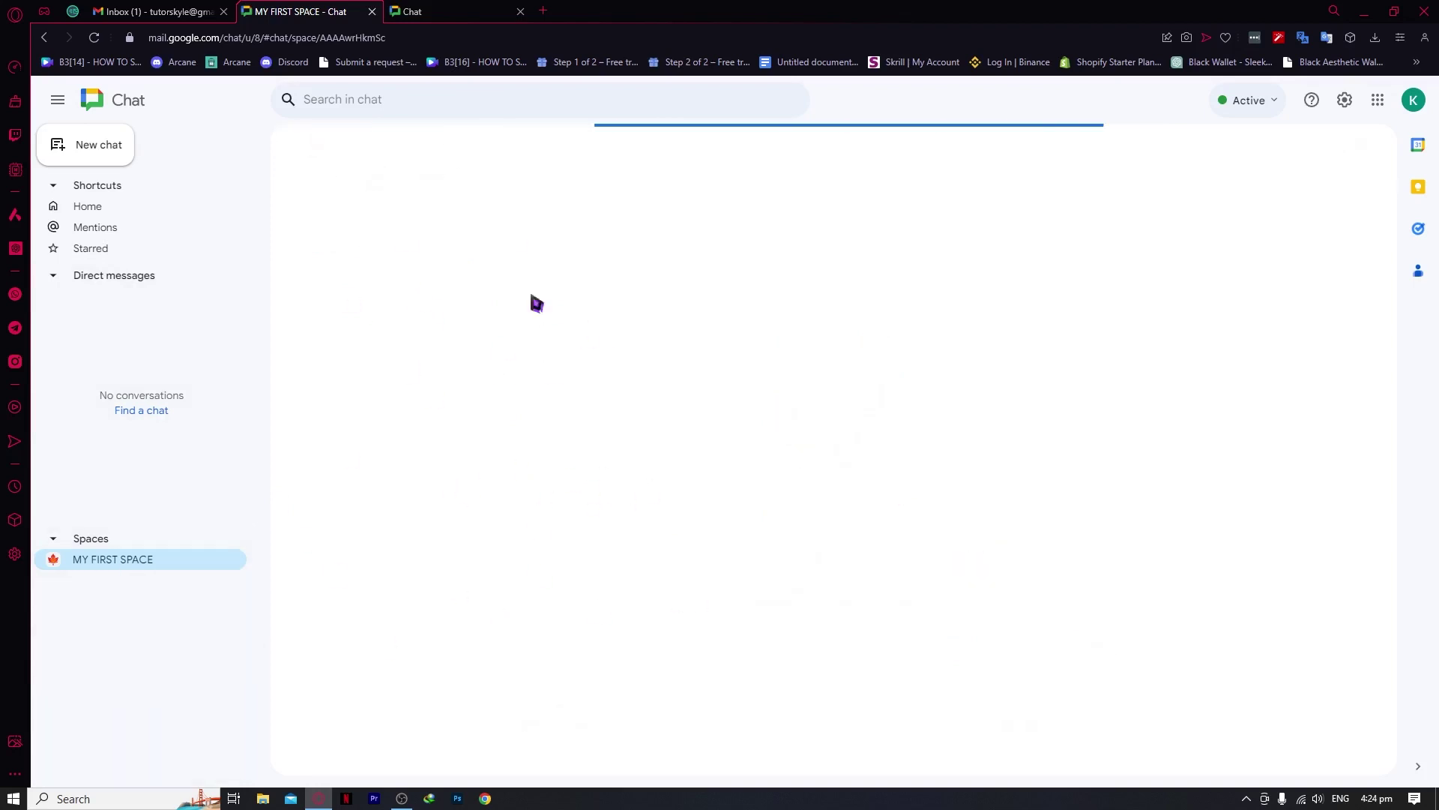